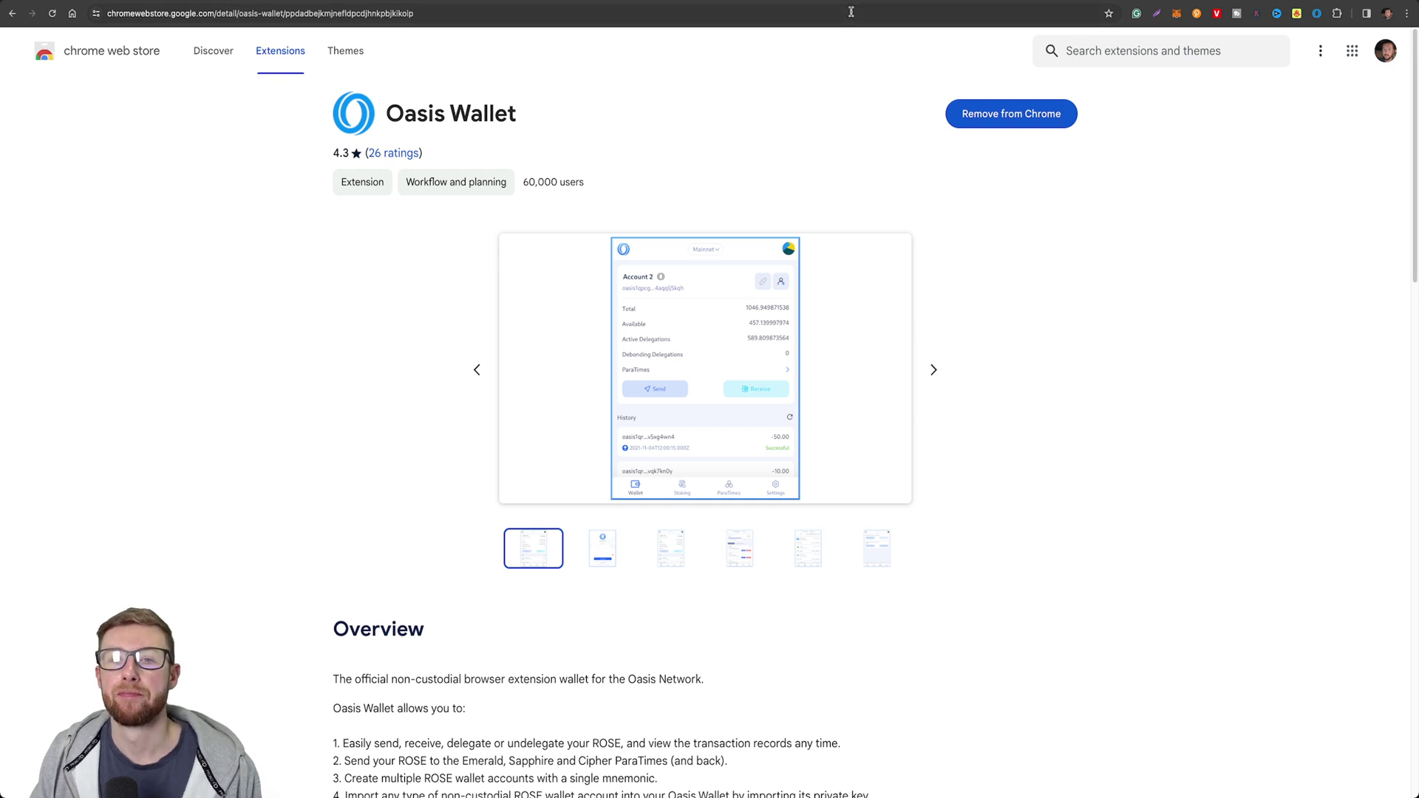
pyautogui.press('super+bracketleft')
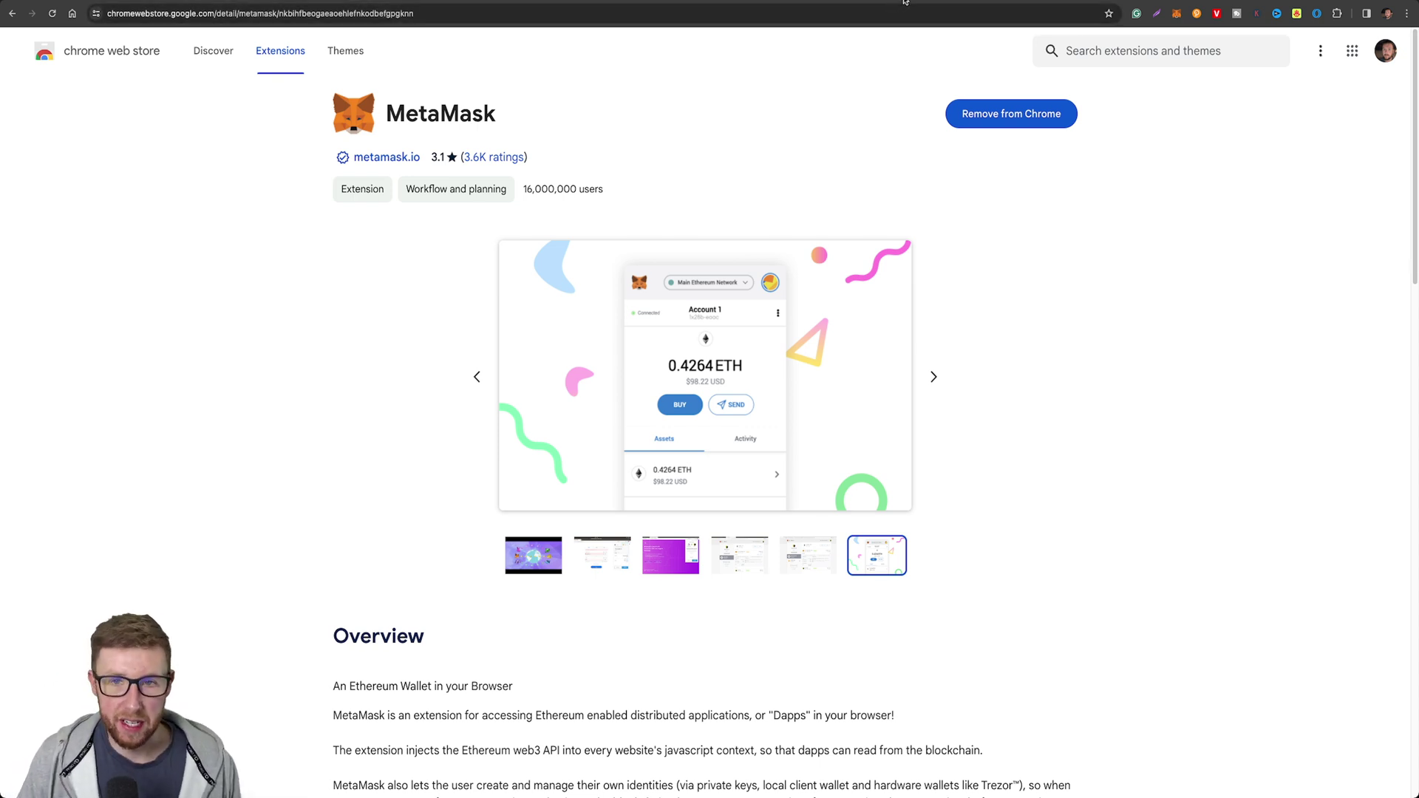
pyautogui.press('super+bracketright')
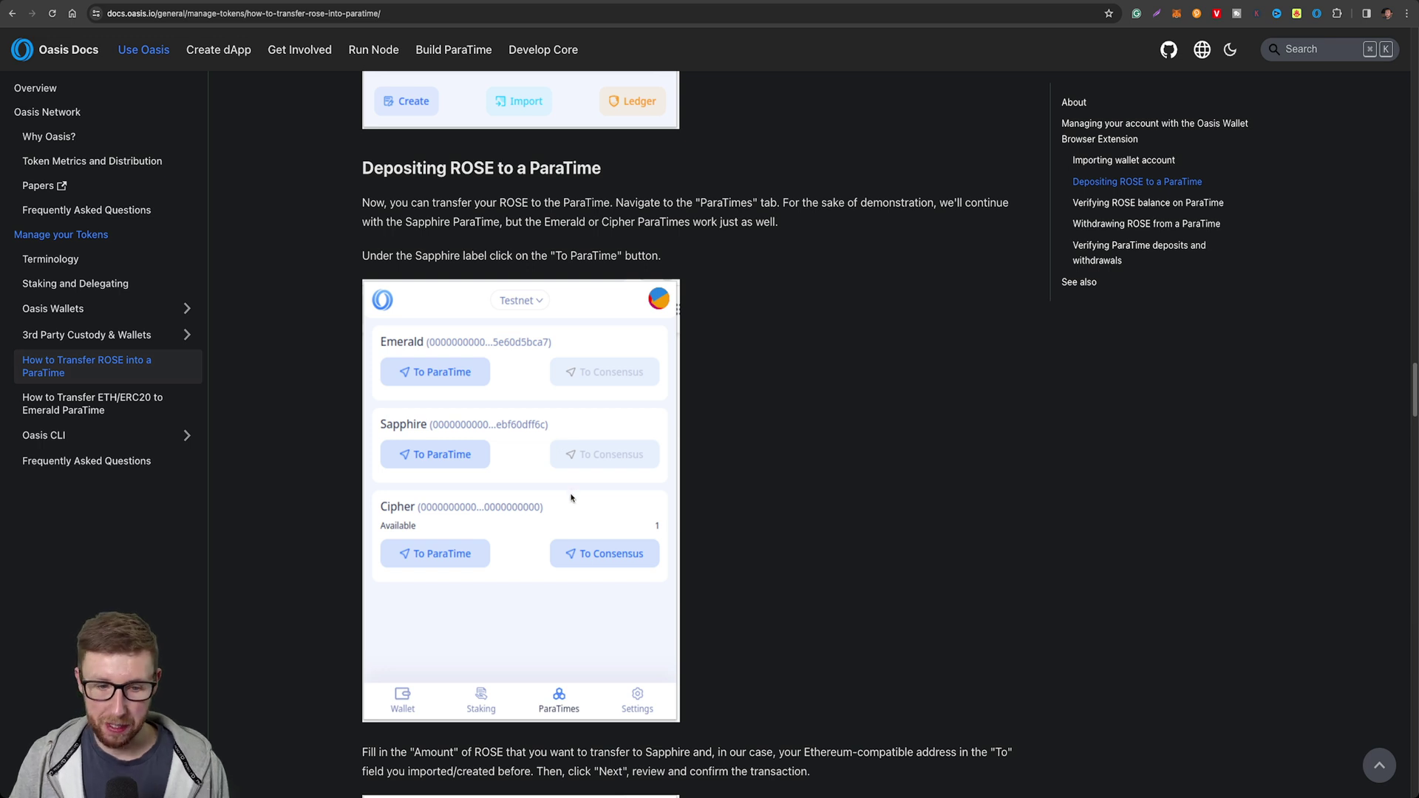
# Scroll the deposit guide down to the step for entering the ROSE amount and recipient address.
pyautogui.scroll(-5, 570, 503)
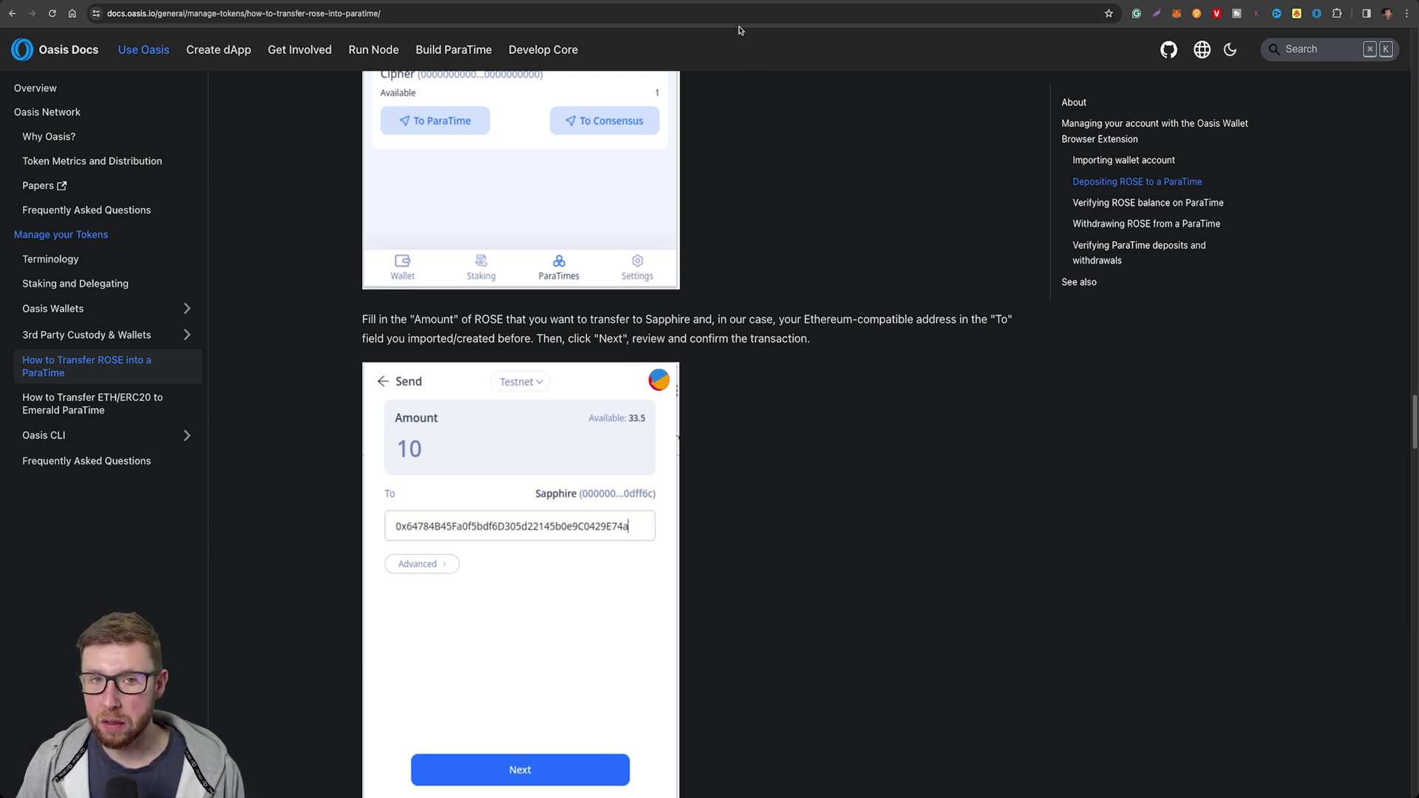
# Switch to illumineX's Swap & Bridge page and verify the wallet network is Oasis Sapphire.
pyautogui.hotkey('ctrl', 'Tab')
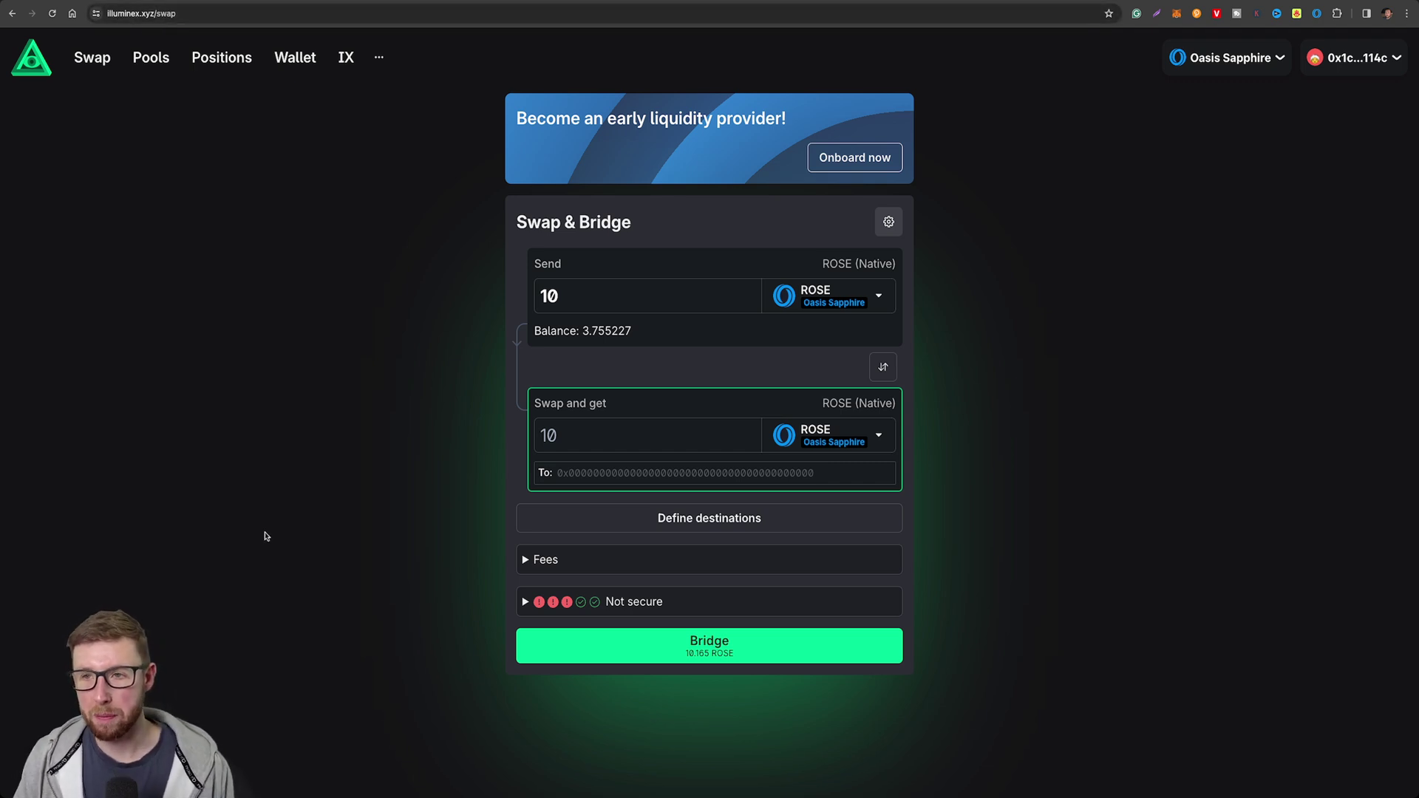
pyautogui.click(1251, 59)
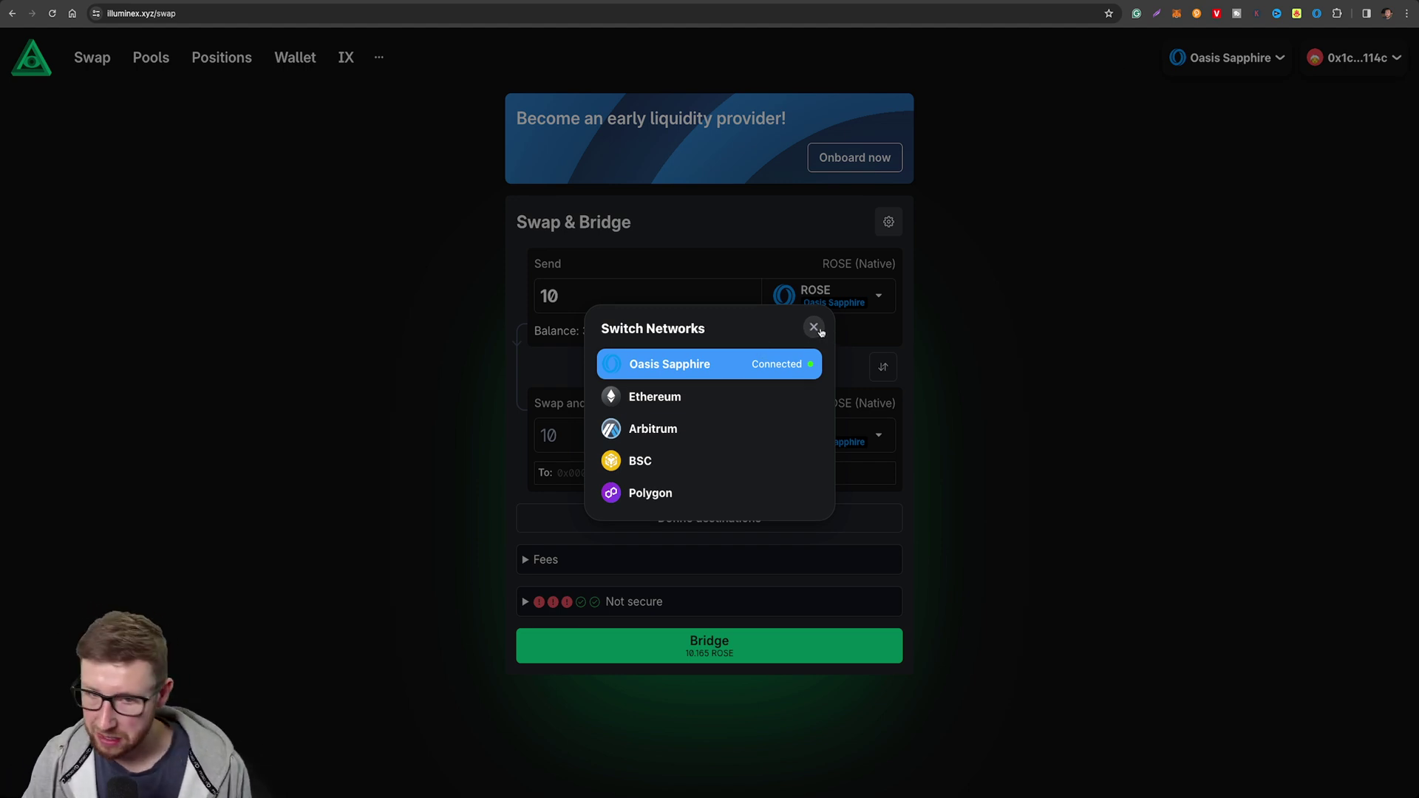
pyautogui.click(819, 332)
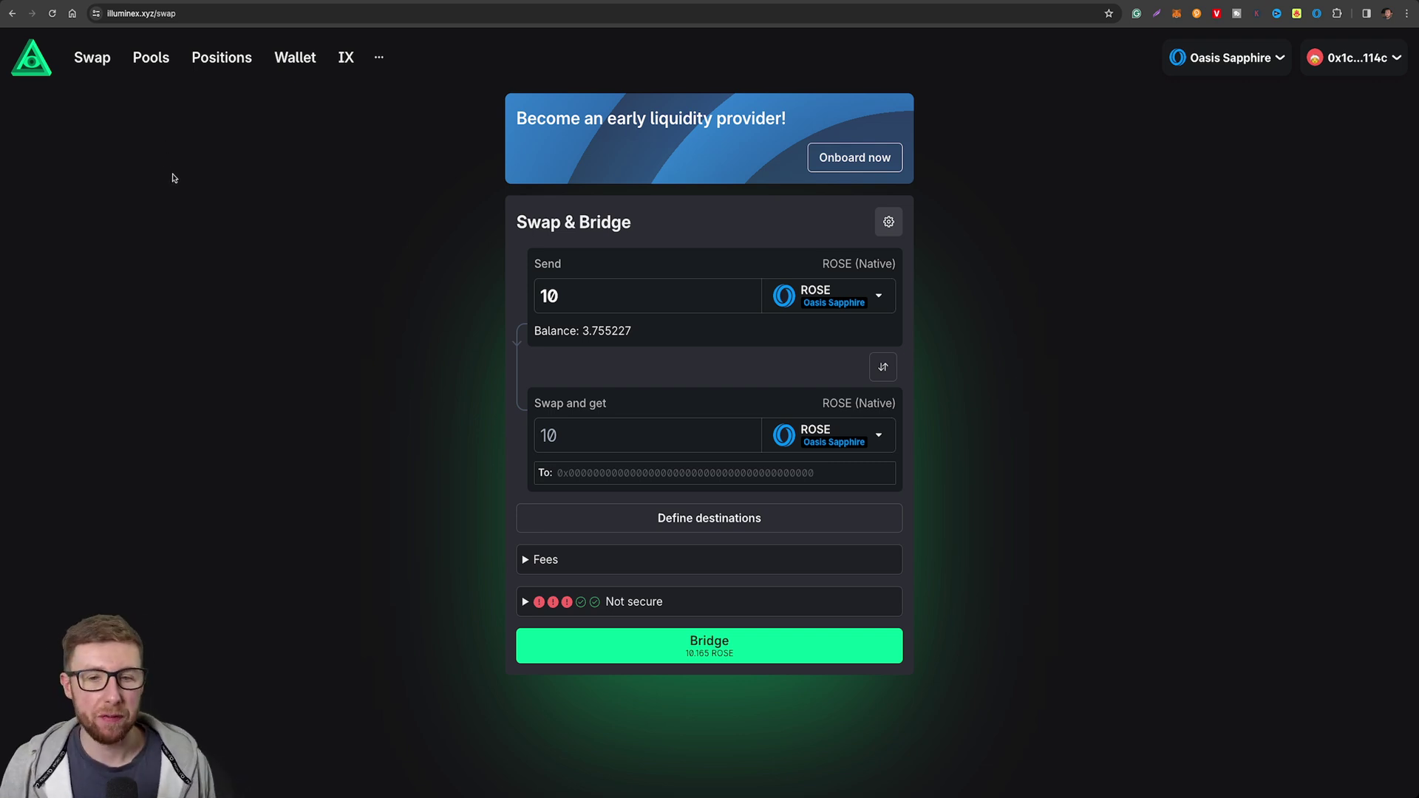
# Choose IX as the received token and send 3 ROSE, quoting 0.465565551334274672 IX.
pyautogui.click(848, 433)
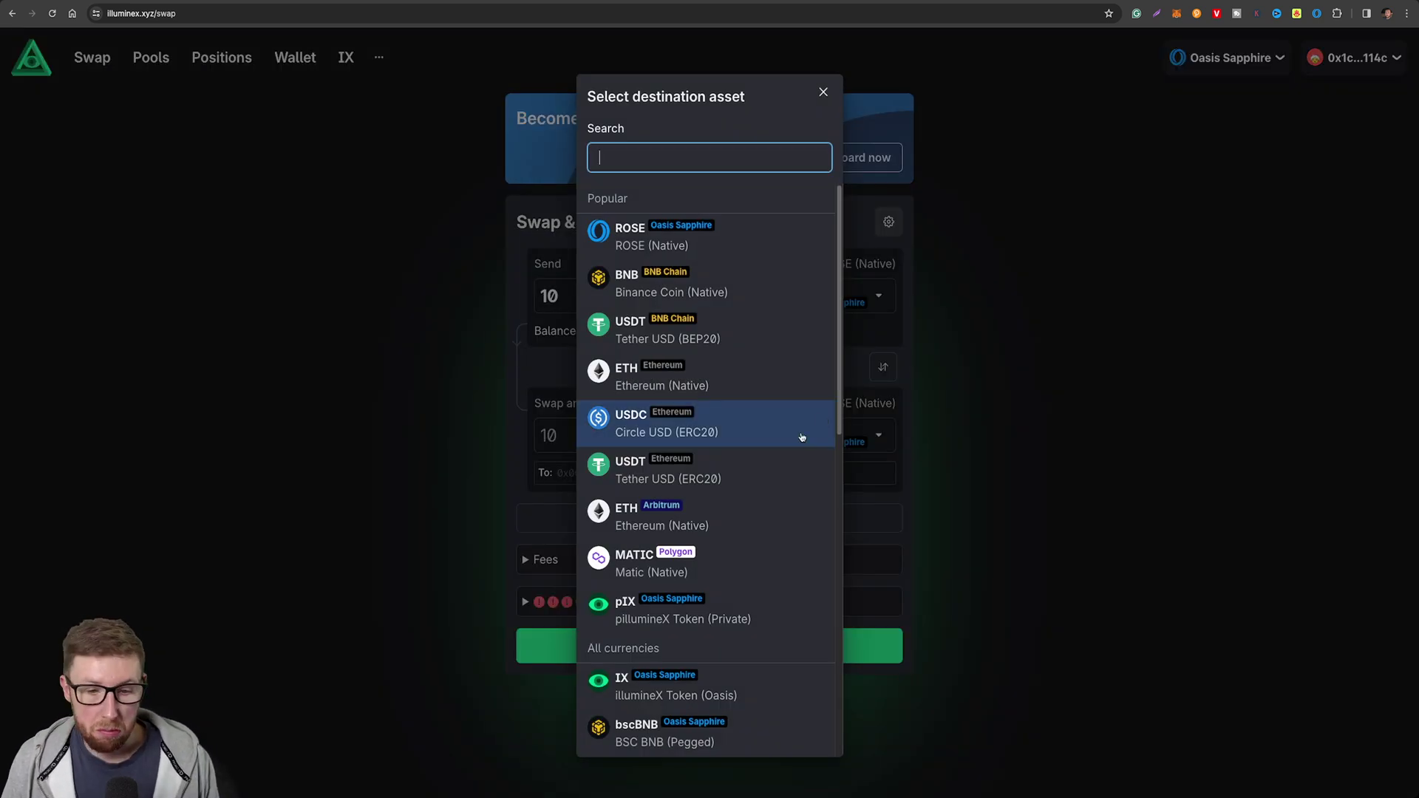
pyautogui.click(759, 687)
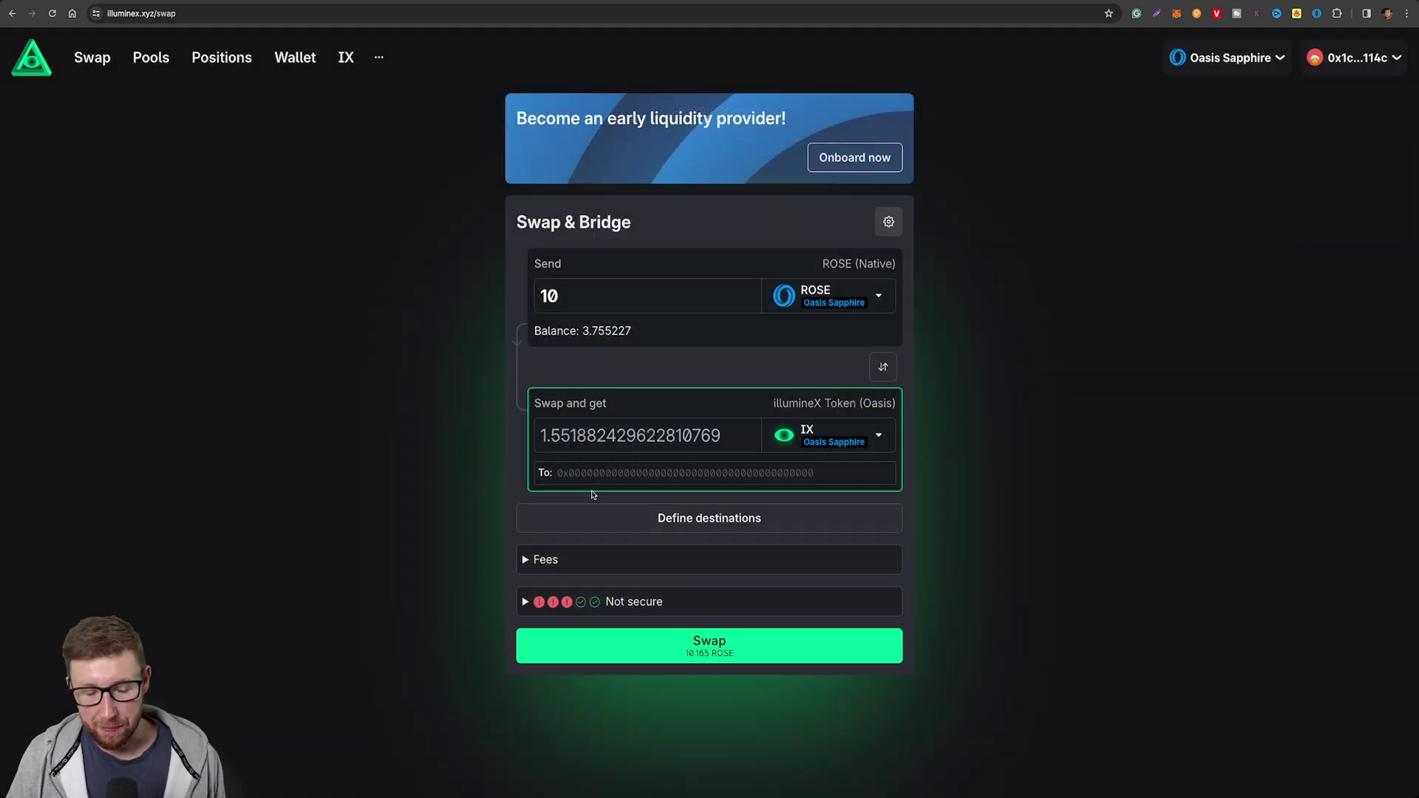
pyautogui.doubleClick(567, 301)
pyautogui.write('3')
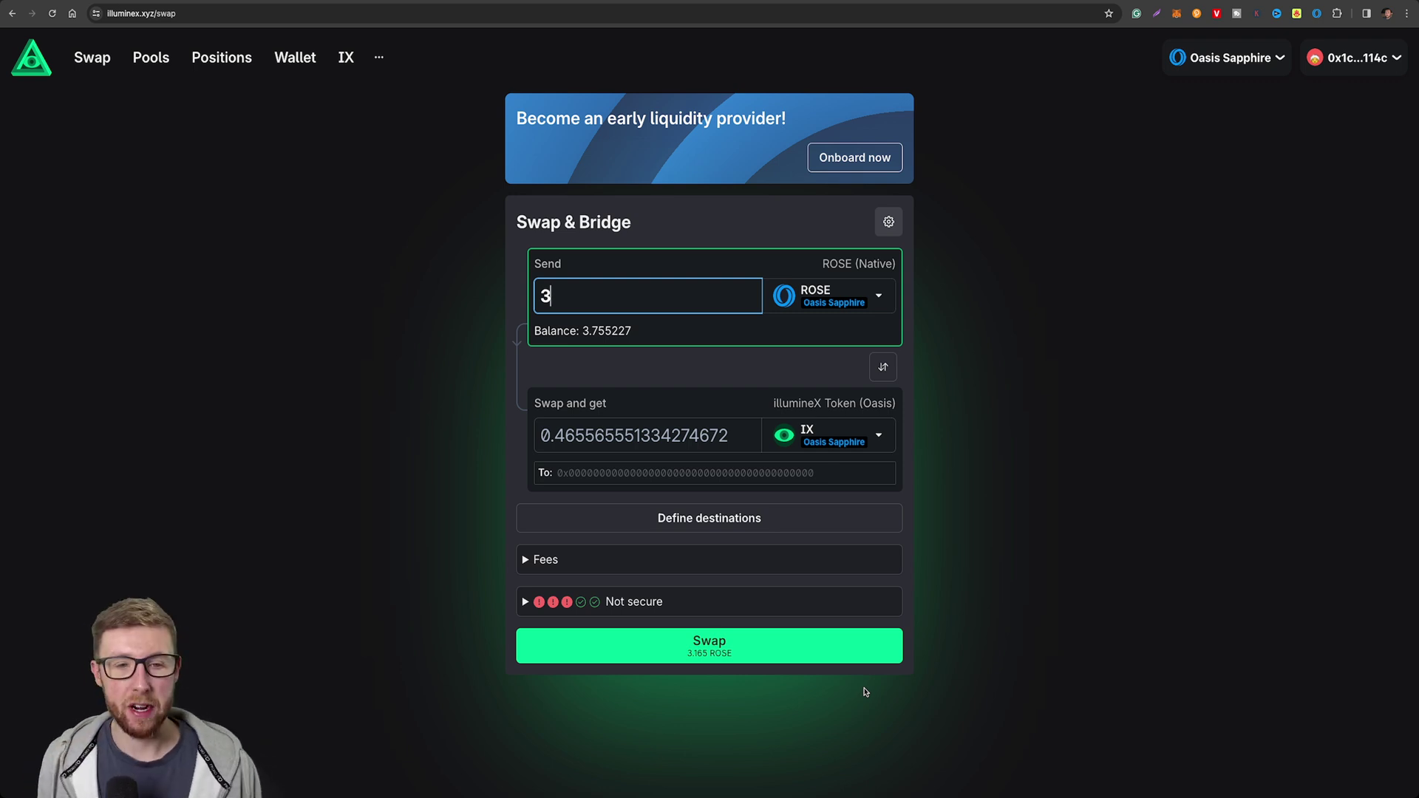
# Reverse the swap direction and send 0.75 IX for ROSE.
pyautogui.click(883, 366)
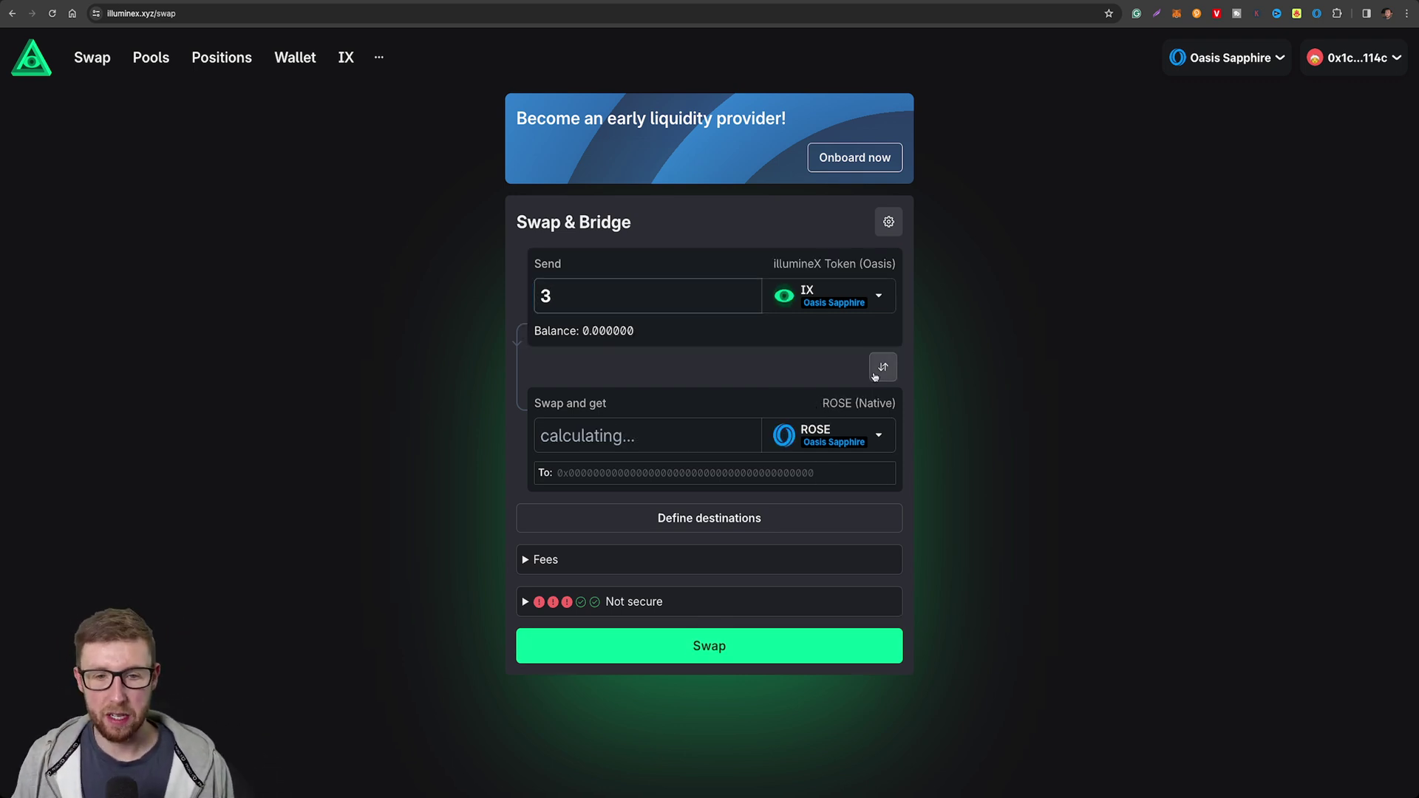
pyautogui.doubleClick(645, 293)
pyautogui.write('0.75')
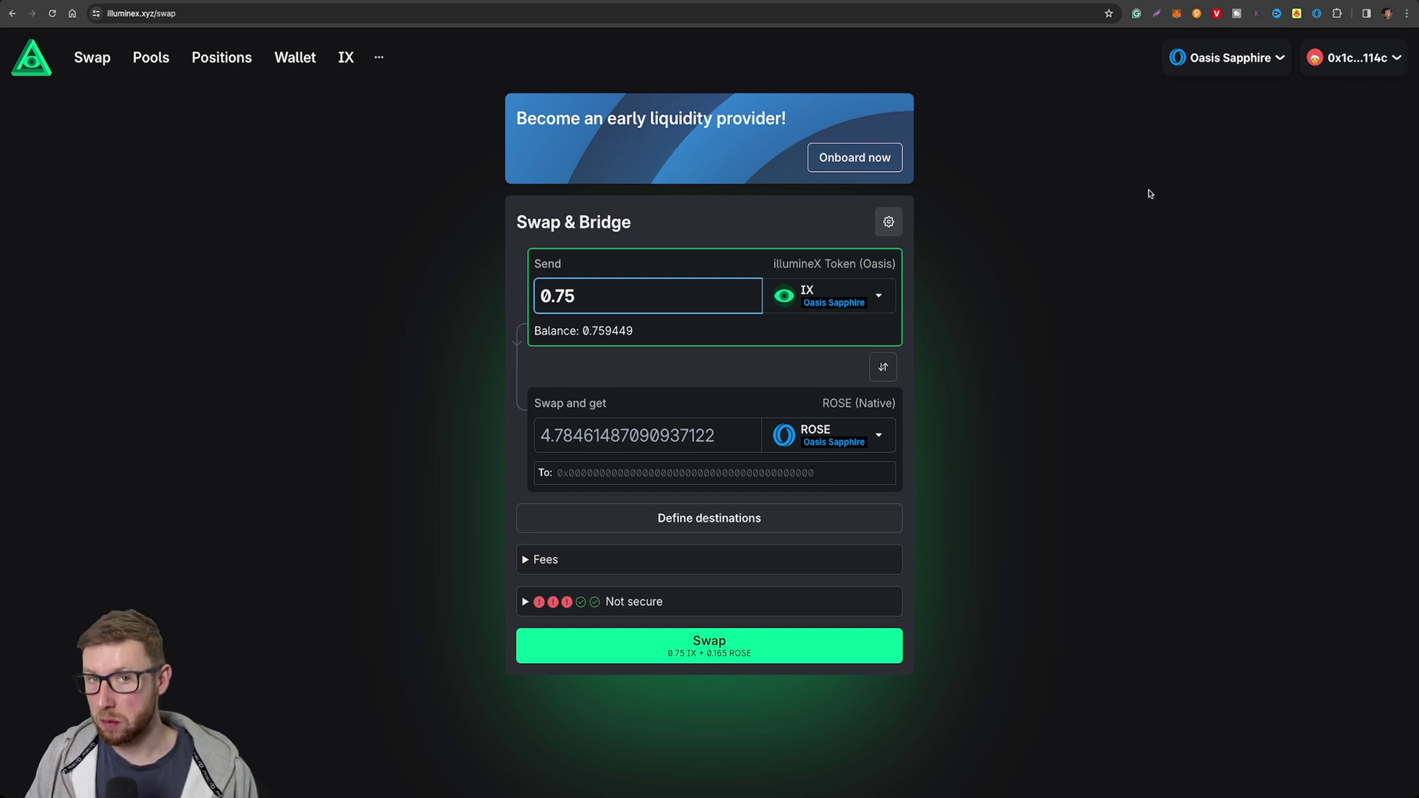
# Paste the wallet address copied from MetaMask into the To: recipient field.
pyautogui.click(1177, 14)
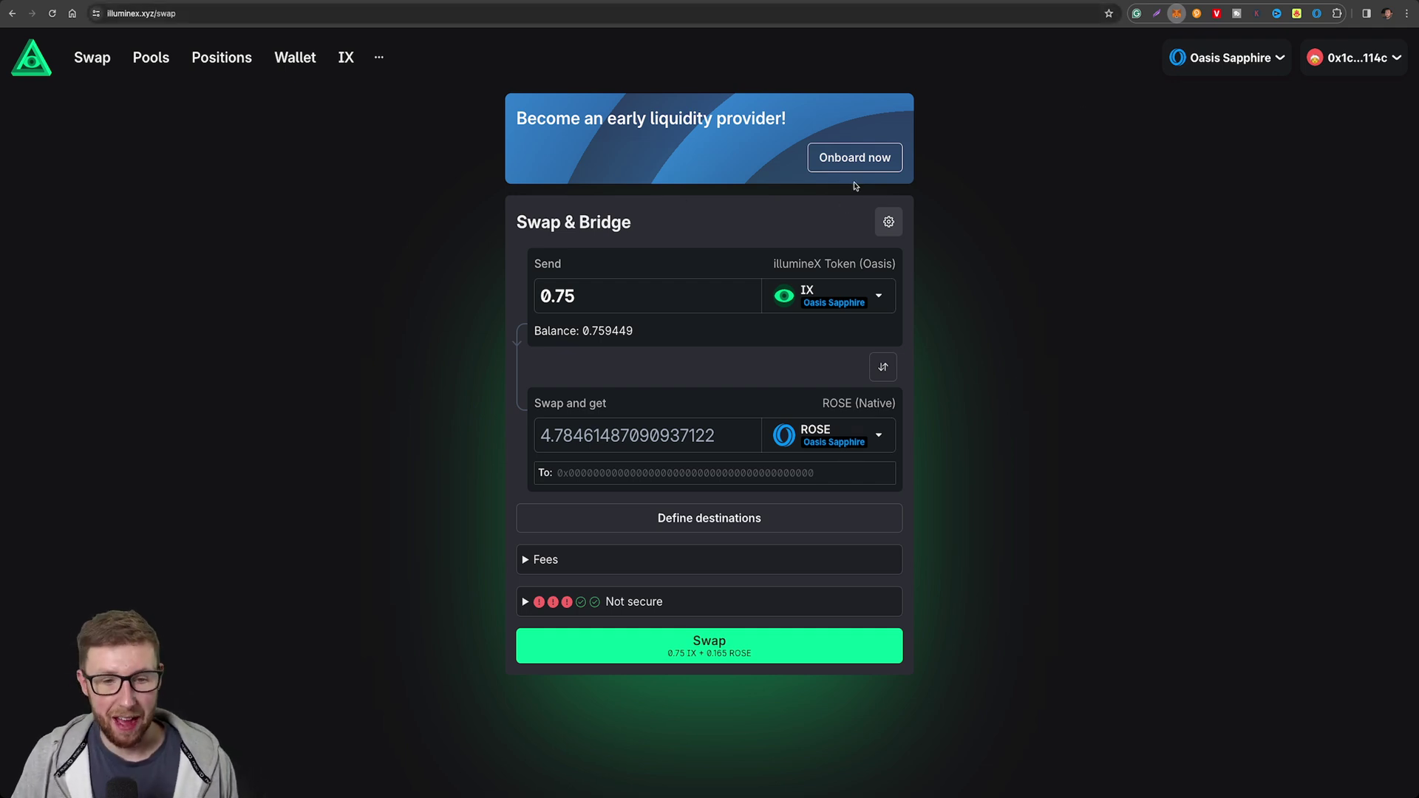
pyautogui.click(576, 473)
pyautogui.click(576, 473)
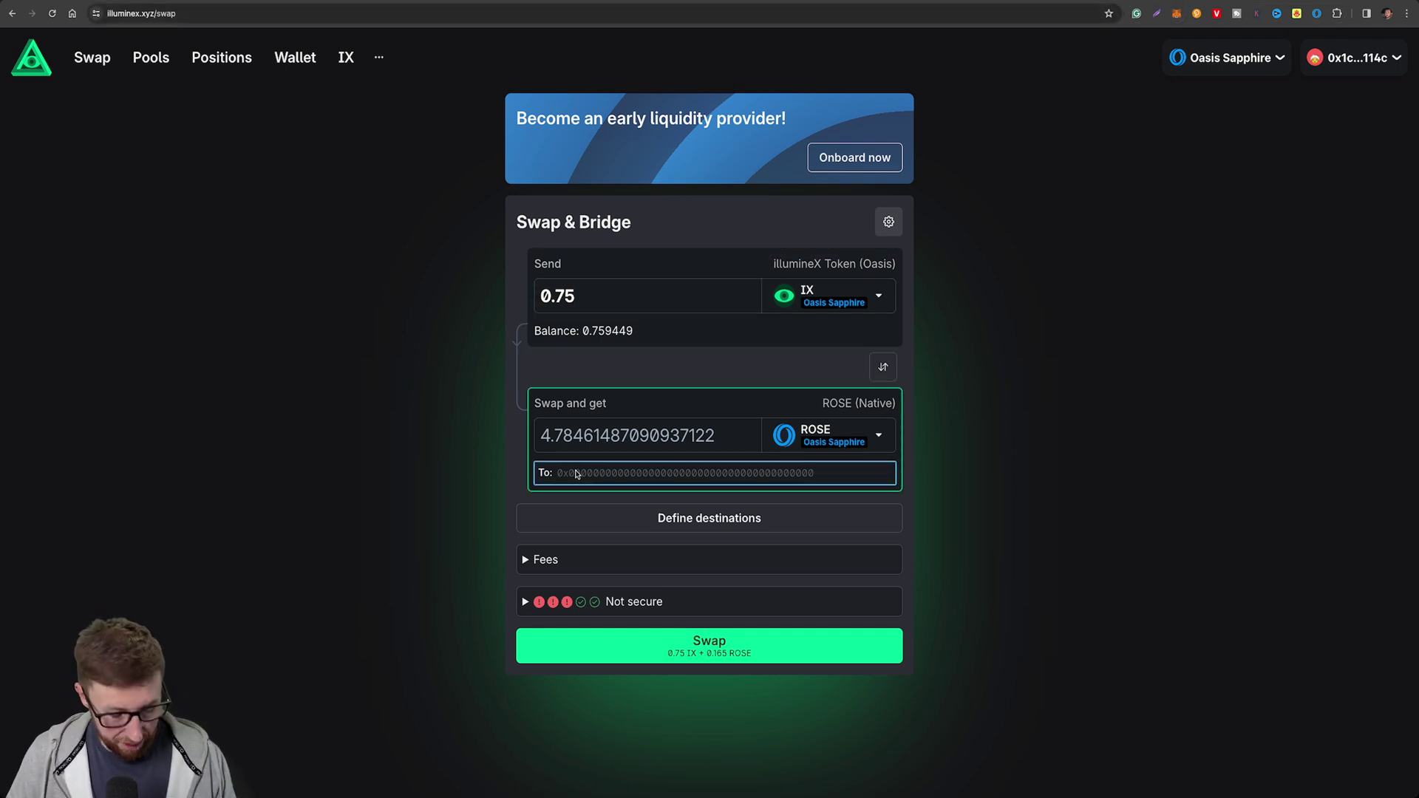
pyautogui.write('0x1c5C14A70B3dAE373274f75715D8413d47D1114c')
pyautogui.click(467, 478)
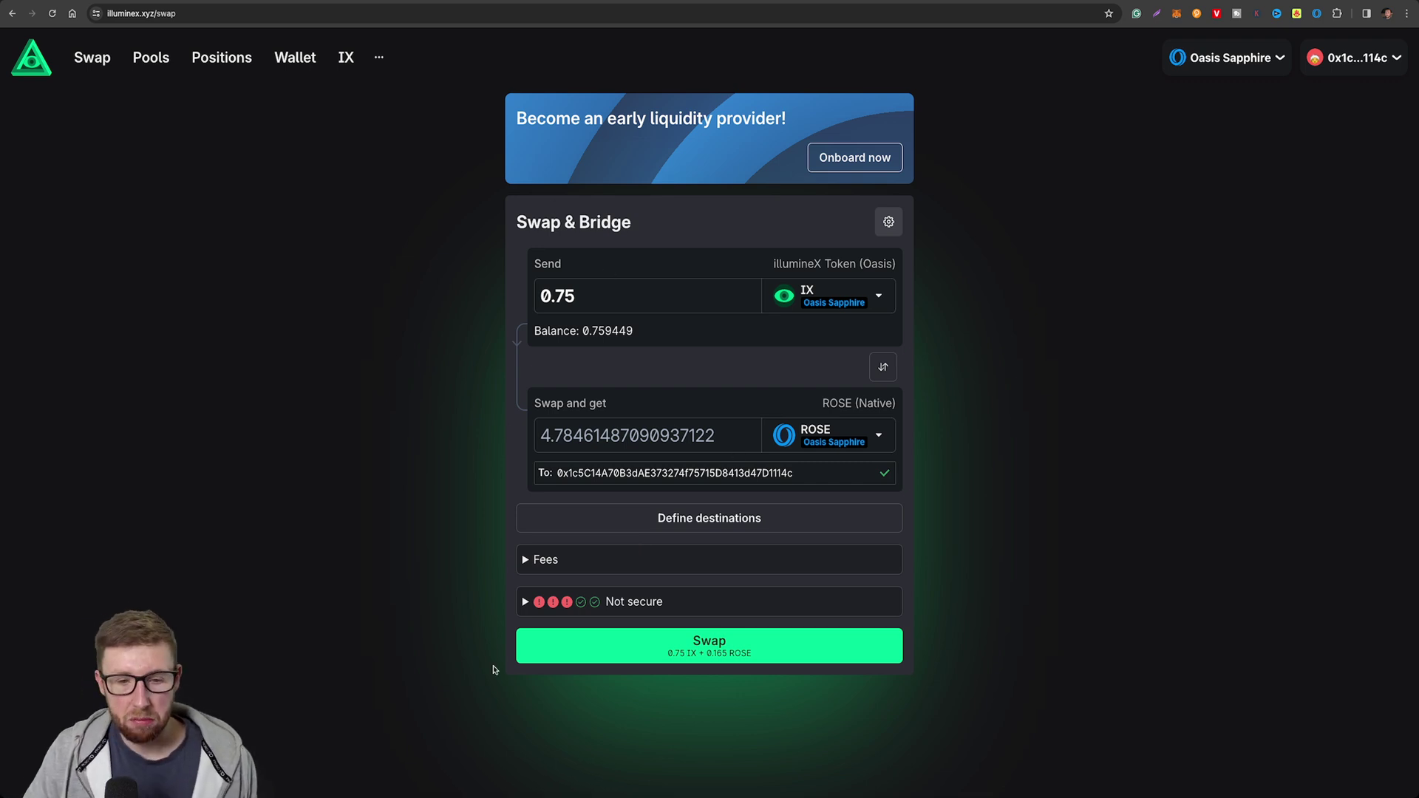
# Submit the 0.75 IX-to-ROSE swap and view its status page.
pyautogui.click(727, 648)
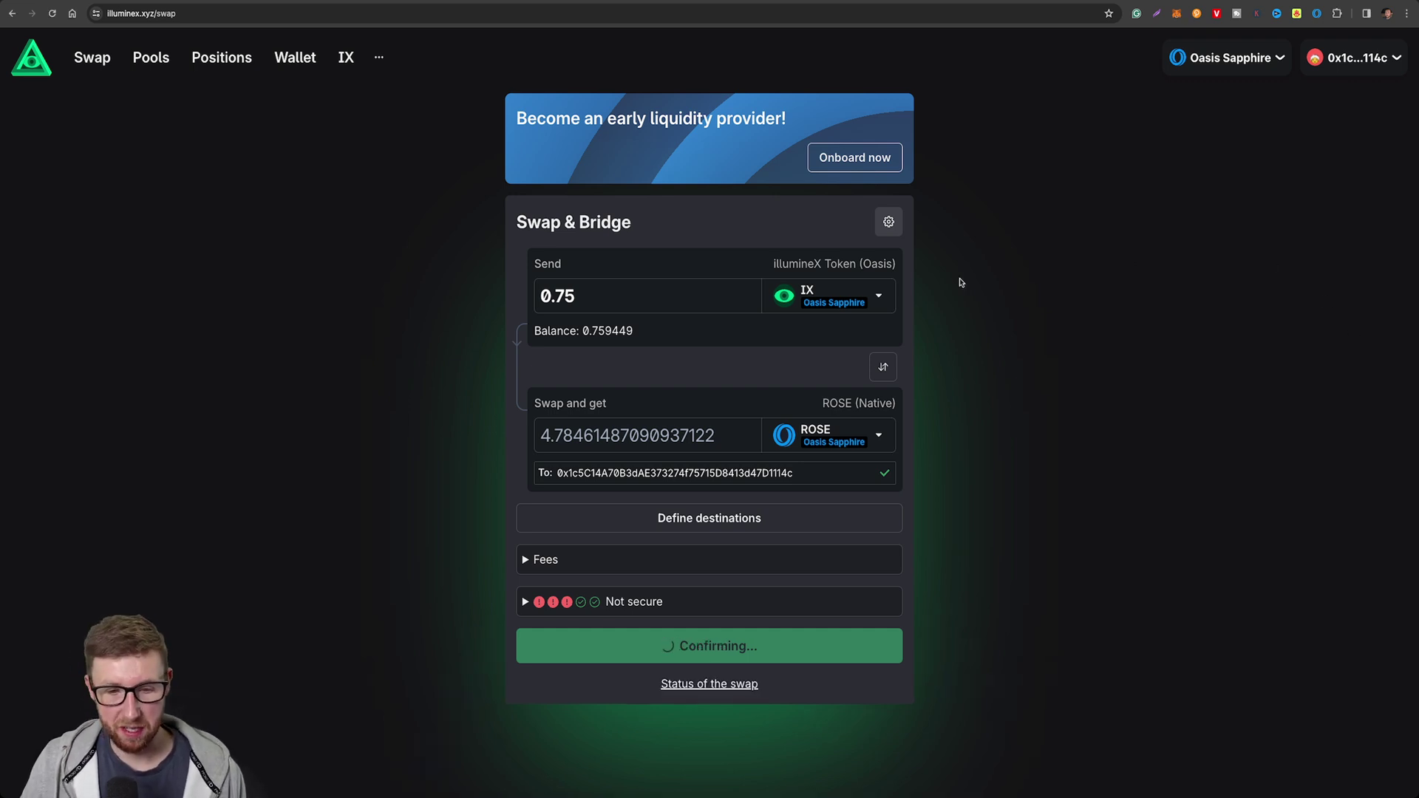
pyautogui.click(730, 691)
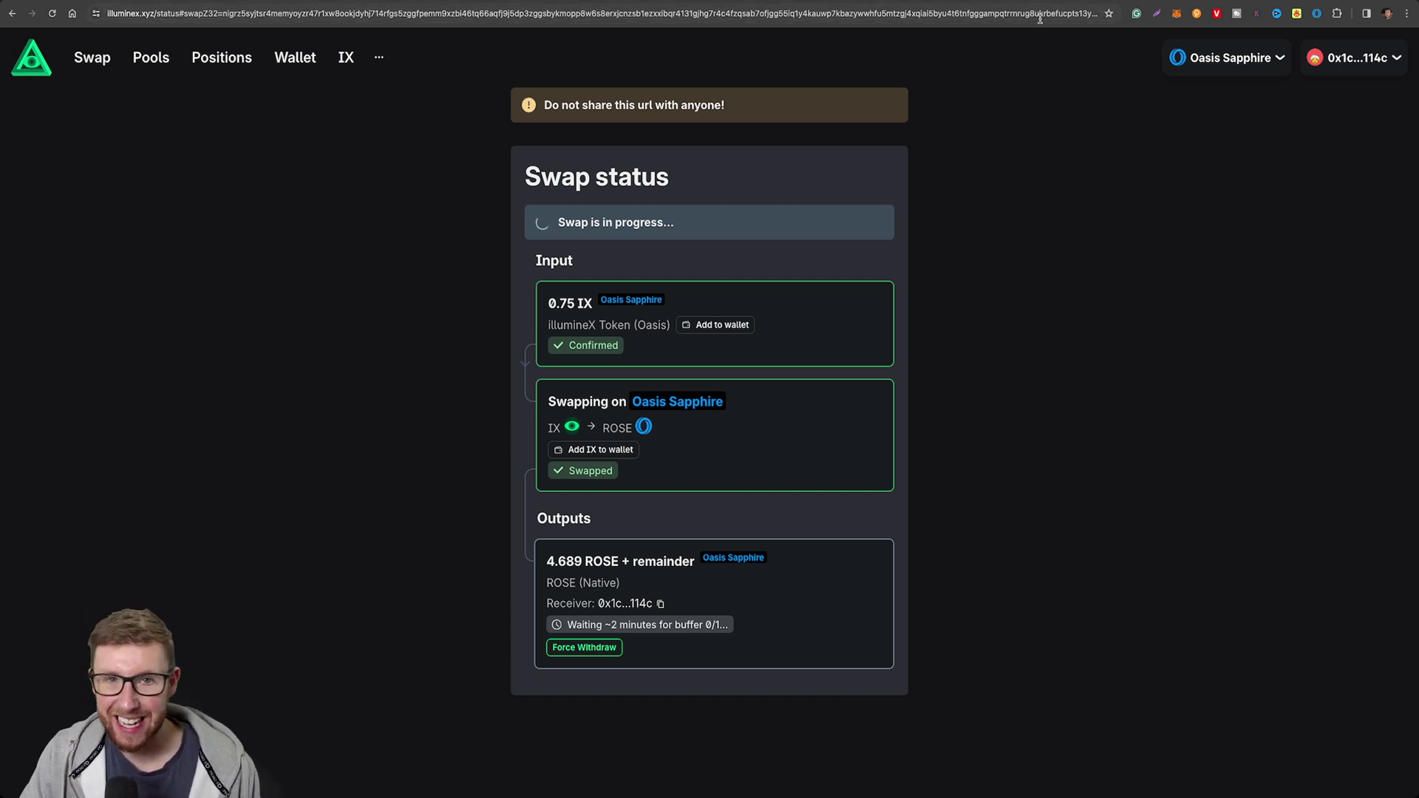
# Return to the illumineX swap form from the top navigation.
pyautogui.click(69, 58)
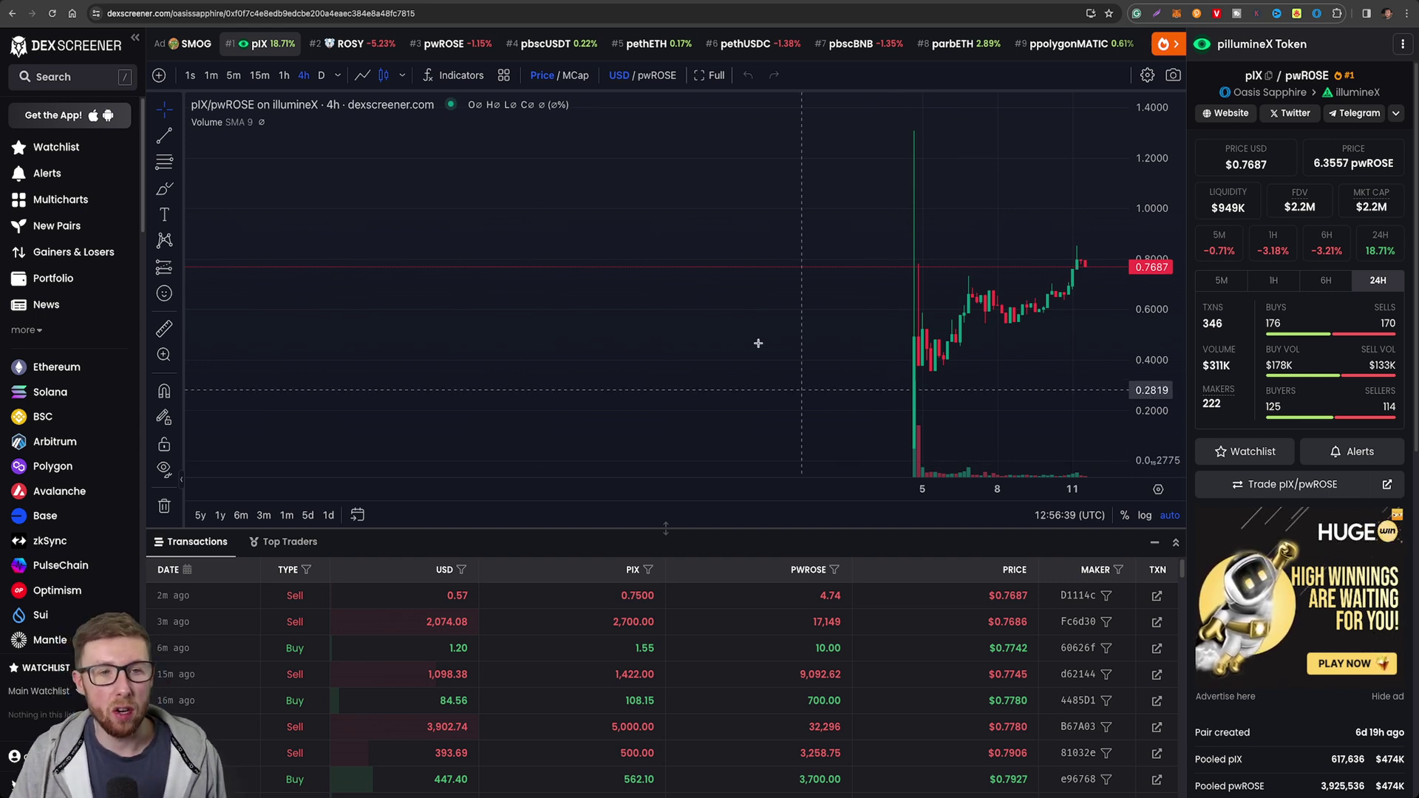
# Open DexScreener's #2 ROSY/wROSE pair and follow its trade link to illumineX.
pyautogui.click(357, 50)
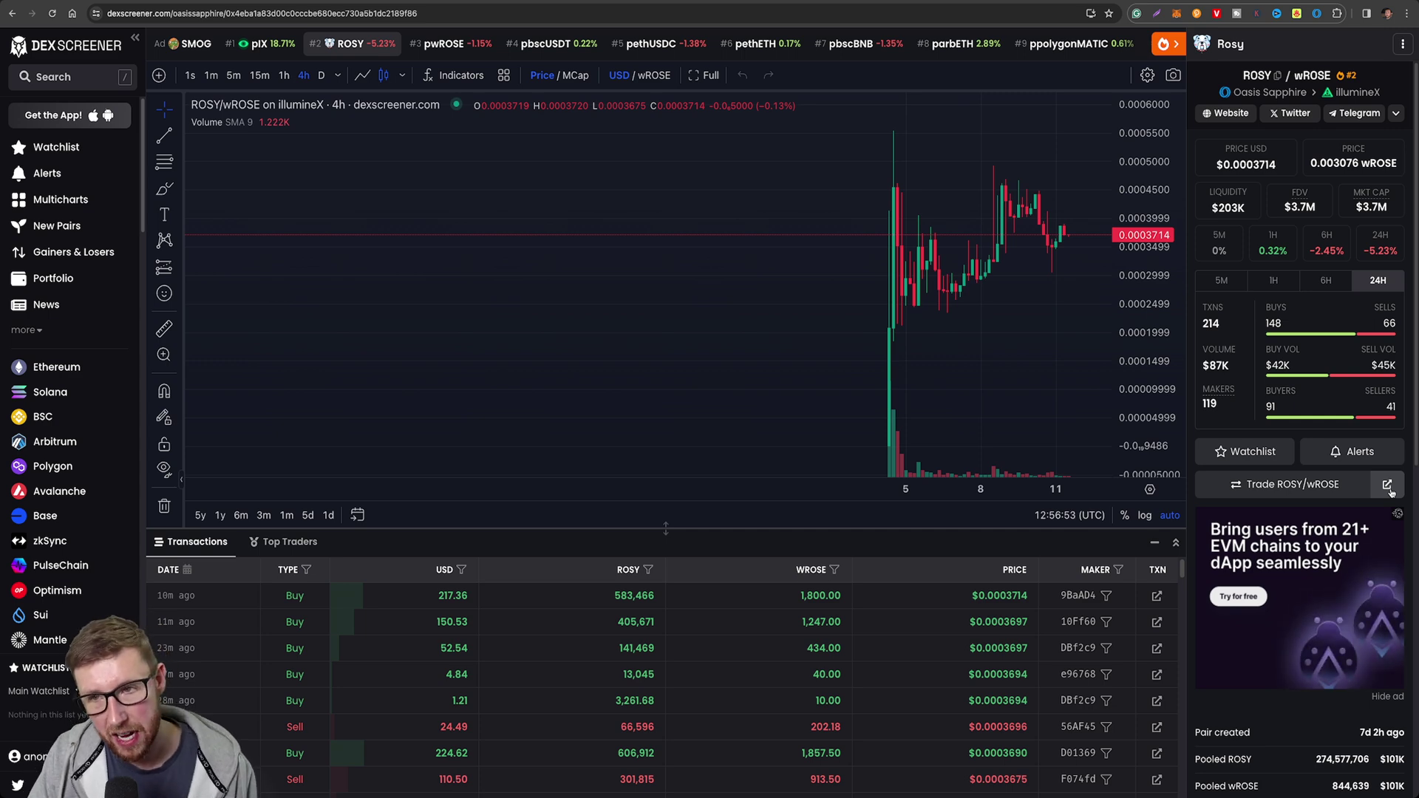
pyautogui.click(1388, 486)
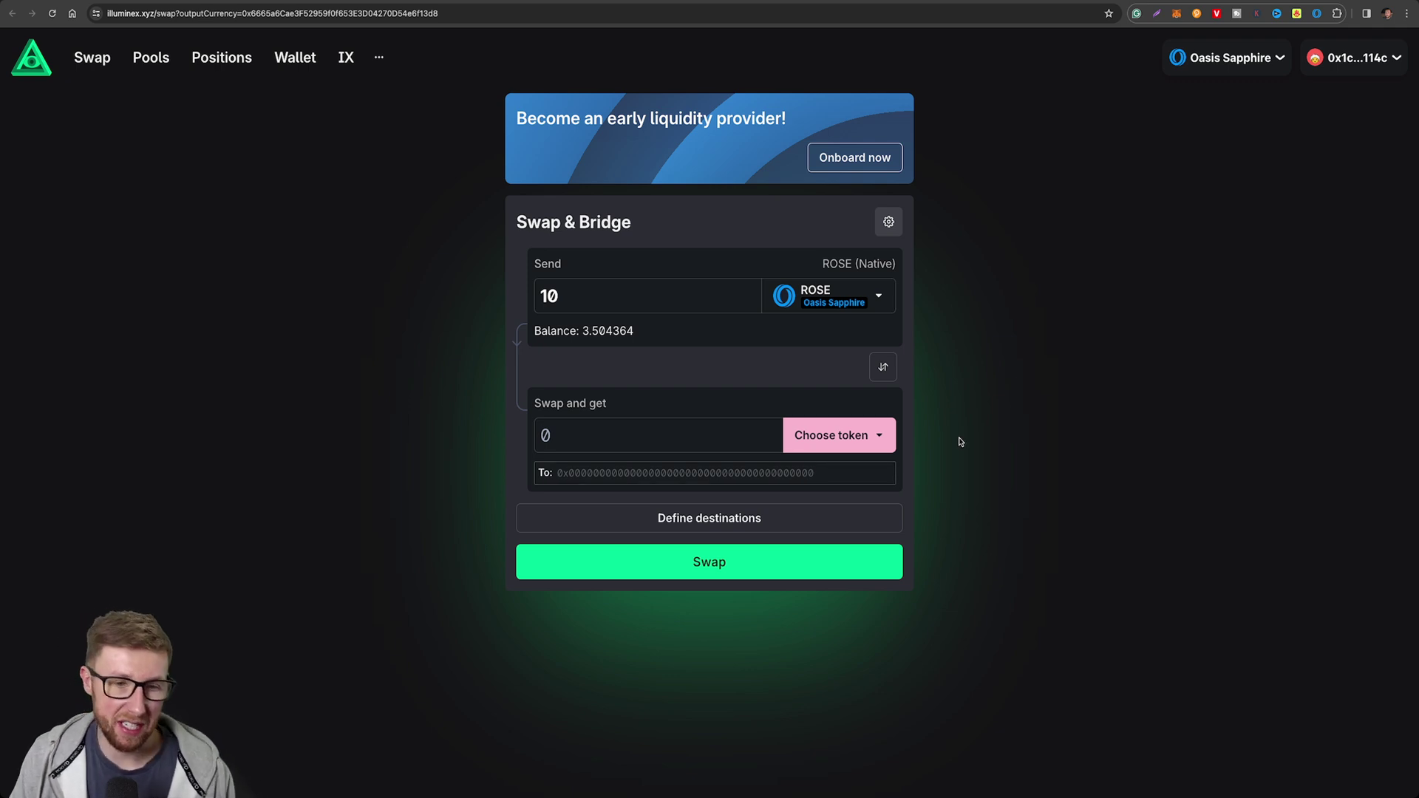
# Pick ROSY as the received token and send 3 ROSE, quoting about 970.3689 ROSY.
pyautogui.click(832, 435)
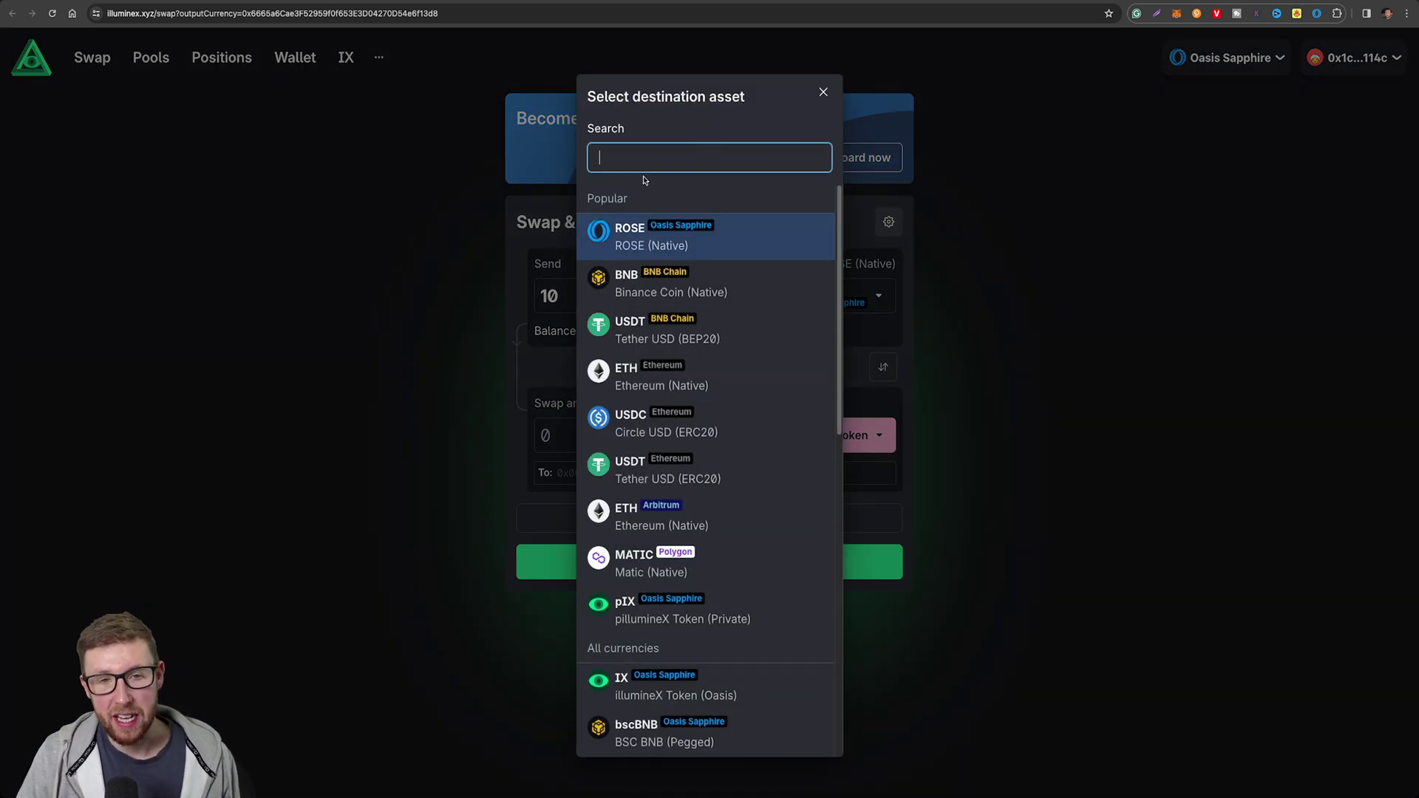
pyautogui.write('ros')
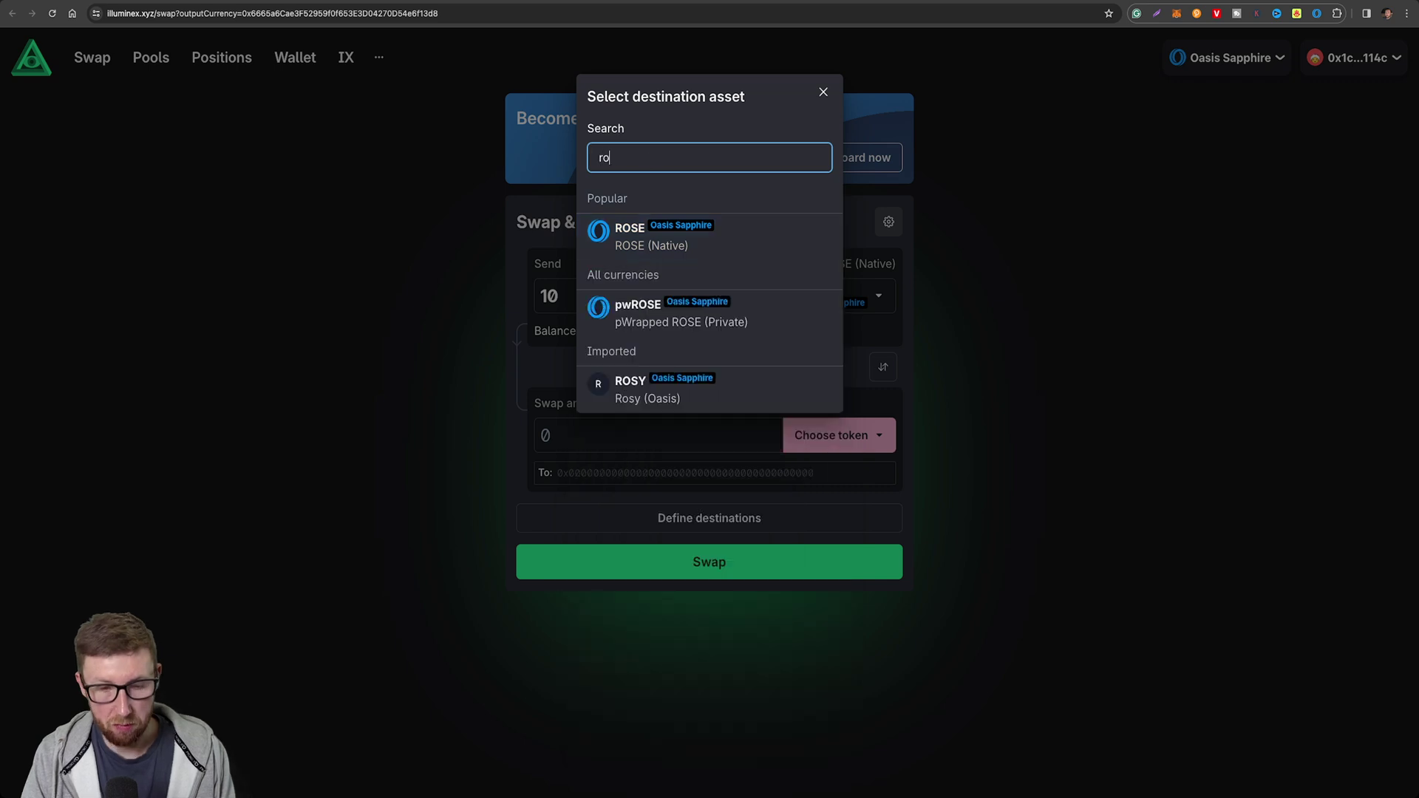
pyautogui.click(711, 396)
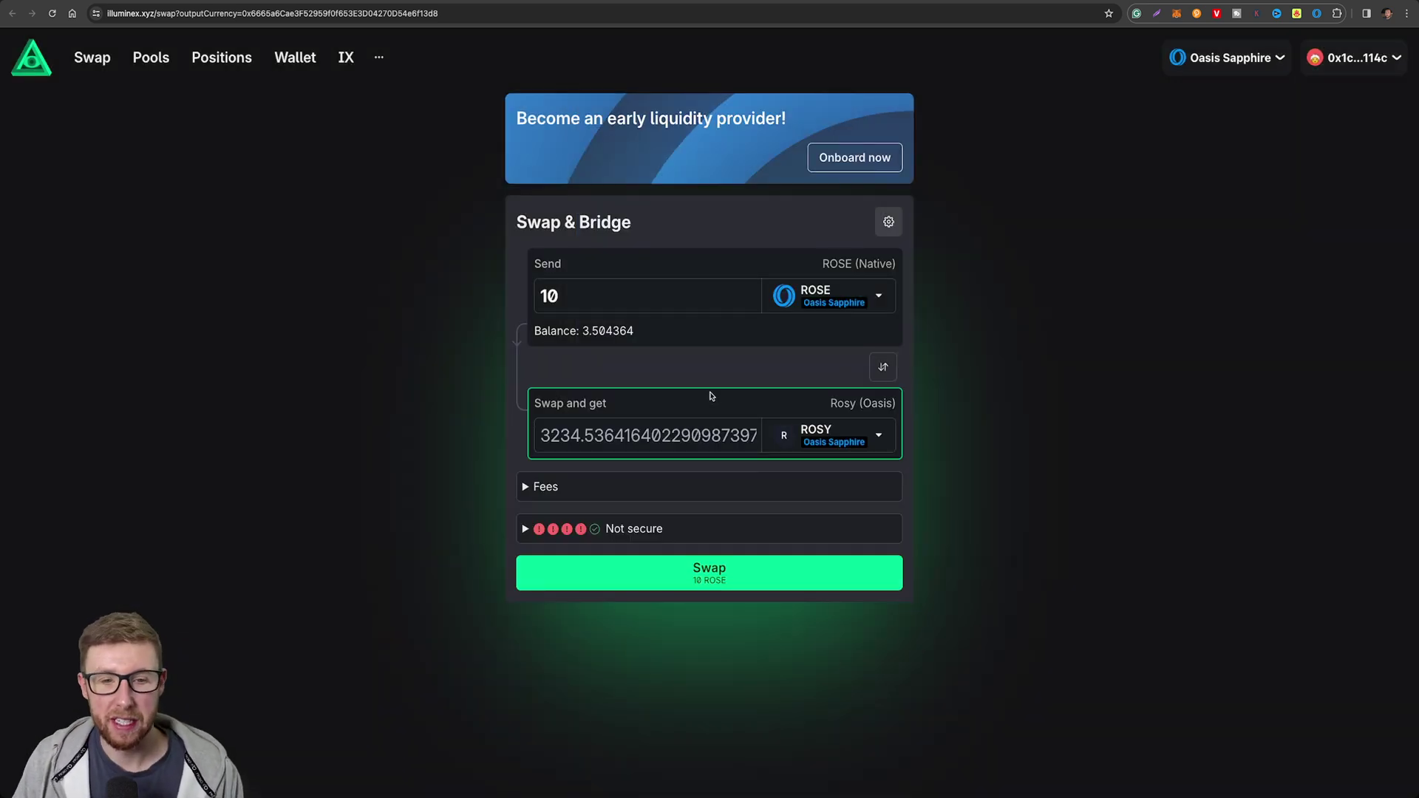
pyautogui.doubleClick(584, 298)
pyautogui.write('3')
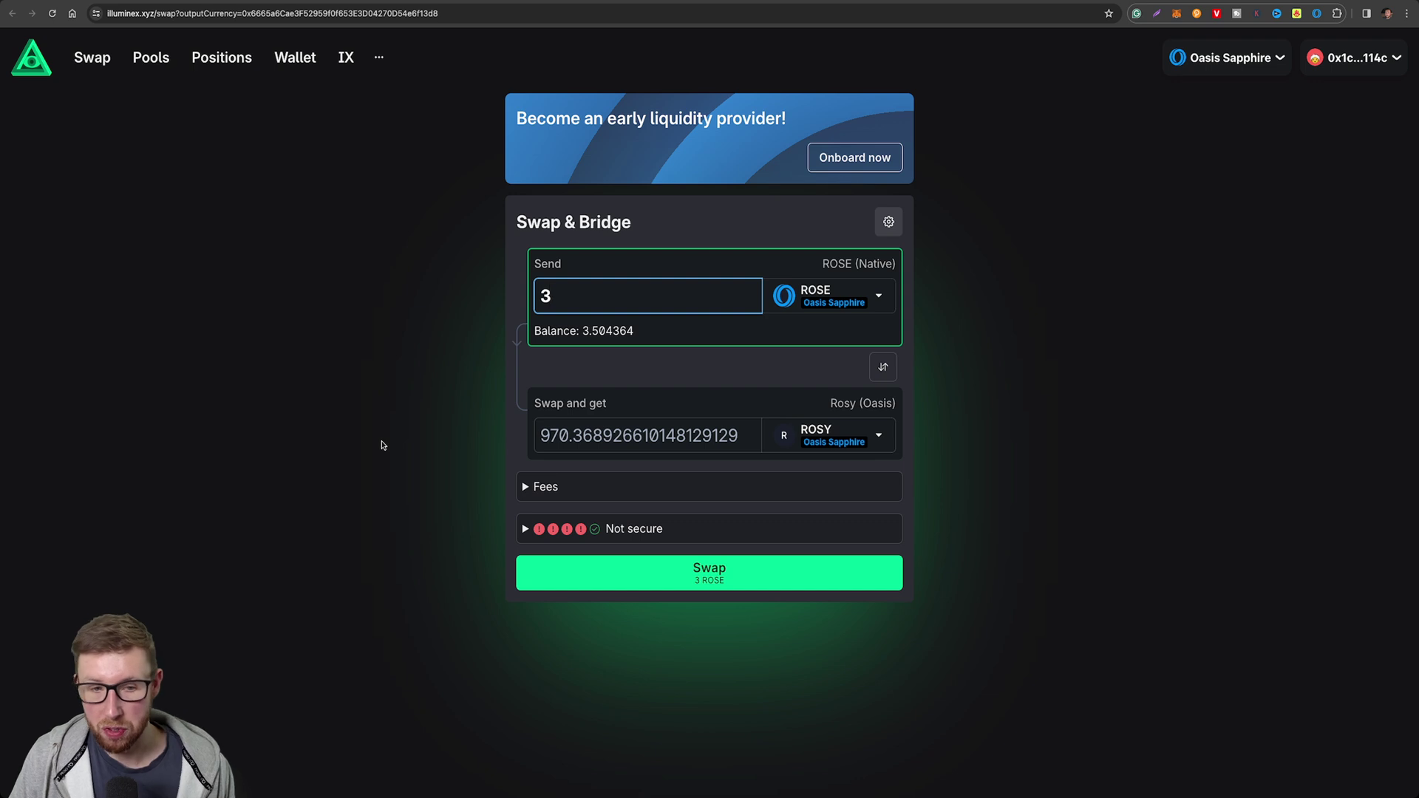
pyautogui.click(525, 489)
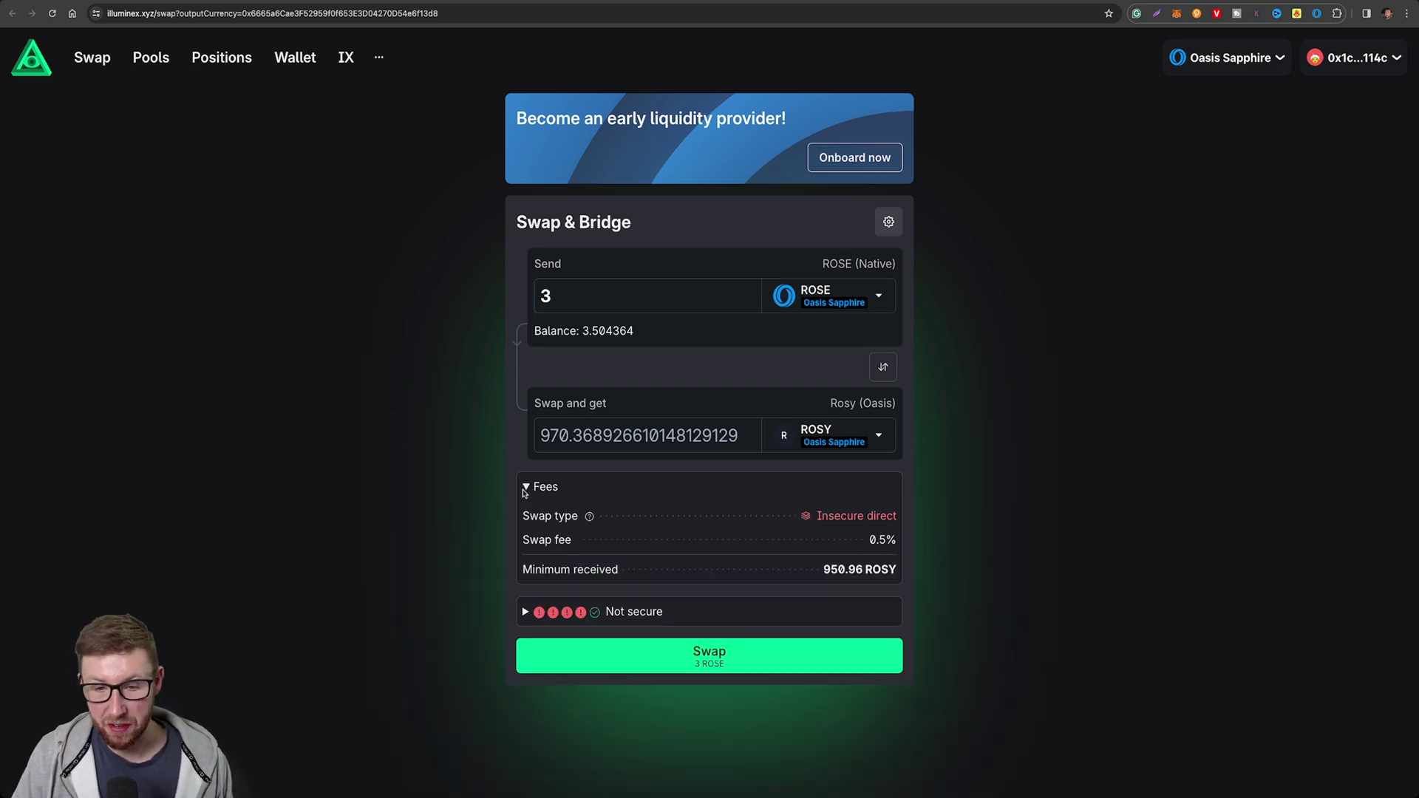
pyautogui.click(525, 489)
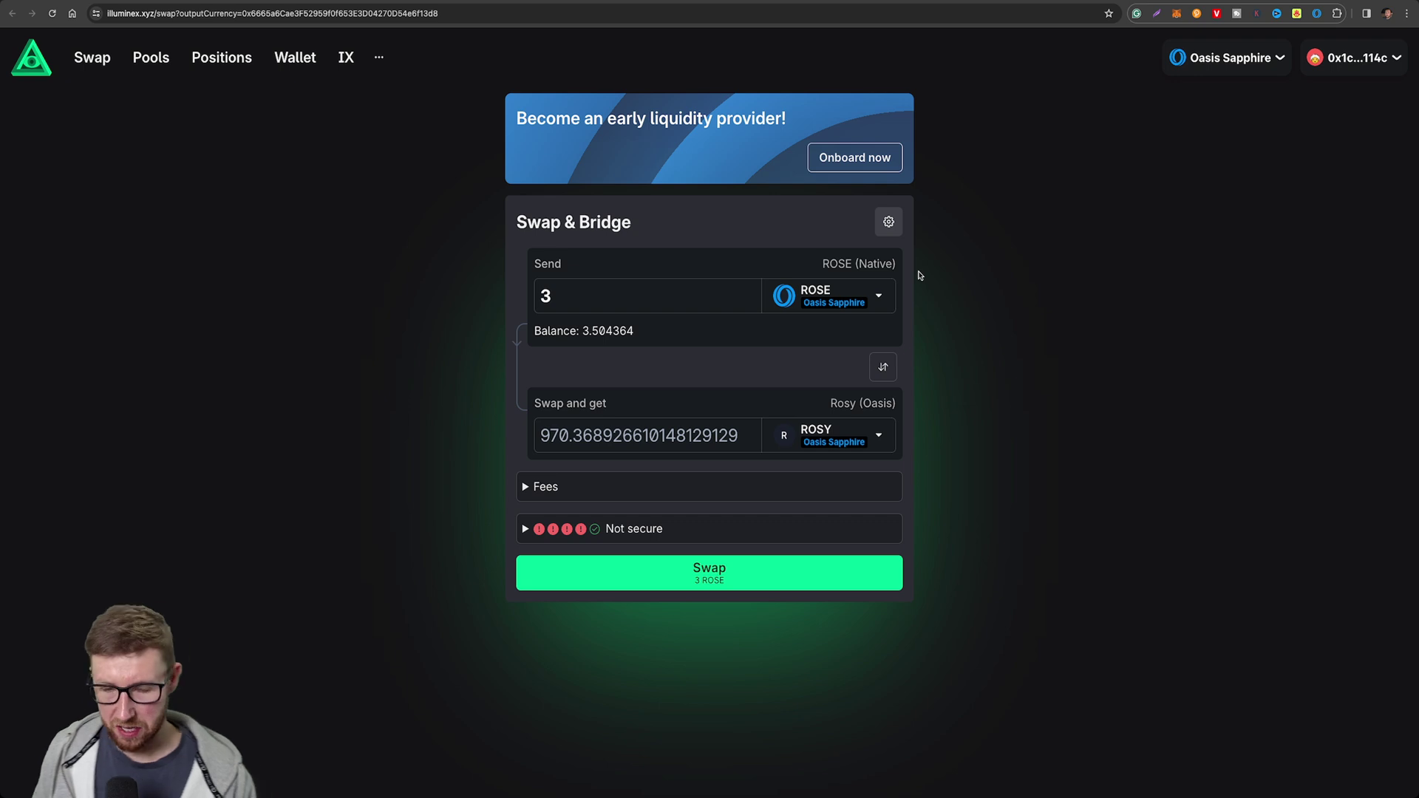
# Enable the secure router in Additional Settings and review the privacy improvement checklist.
pyautogui.click(888, 222)
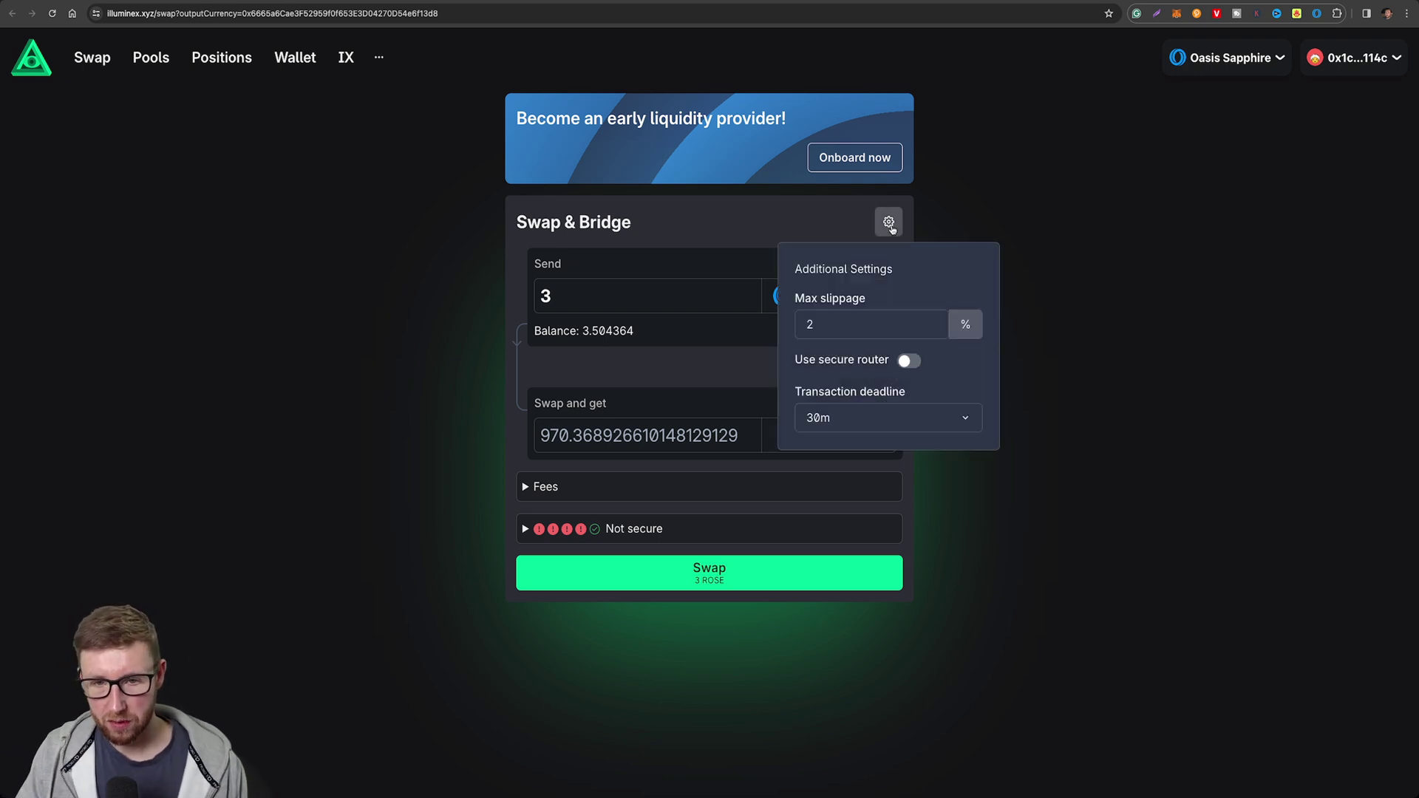
pyautogui.click(909, 361)
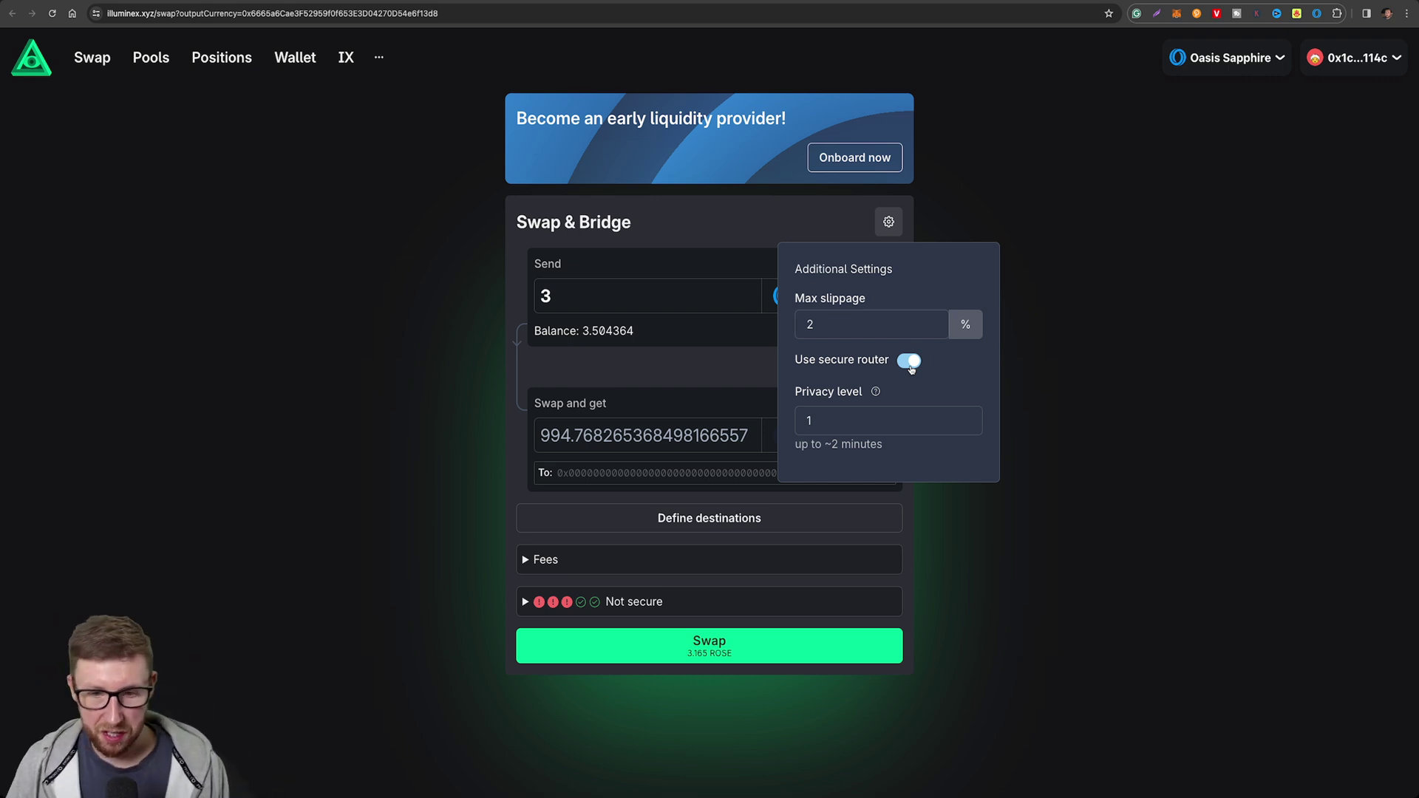
pyautogui.click(452, 586)
pyautogui.click(524, 602)
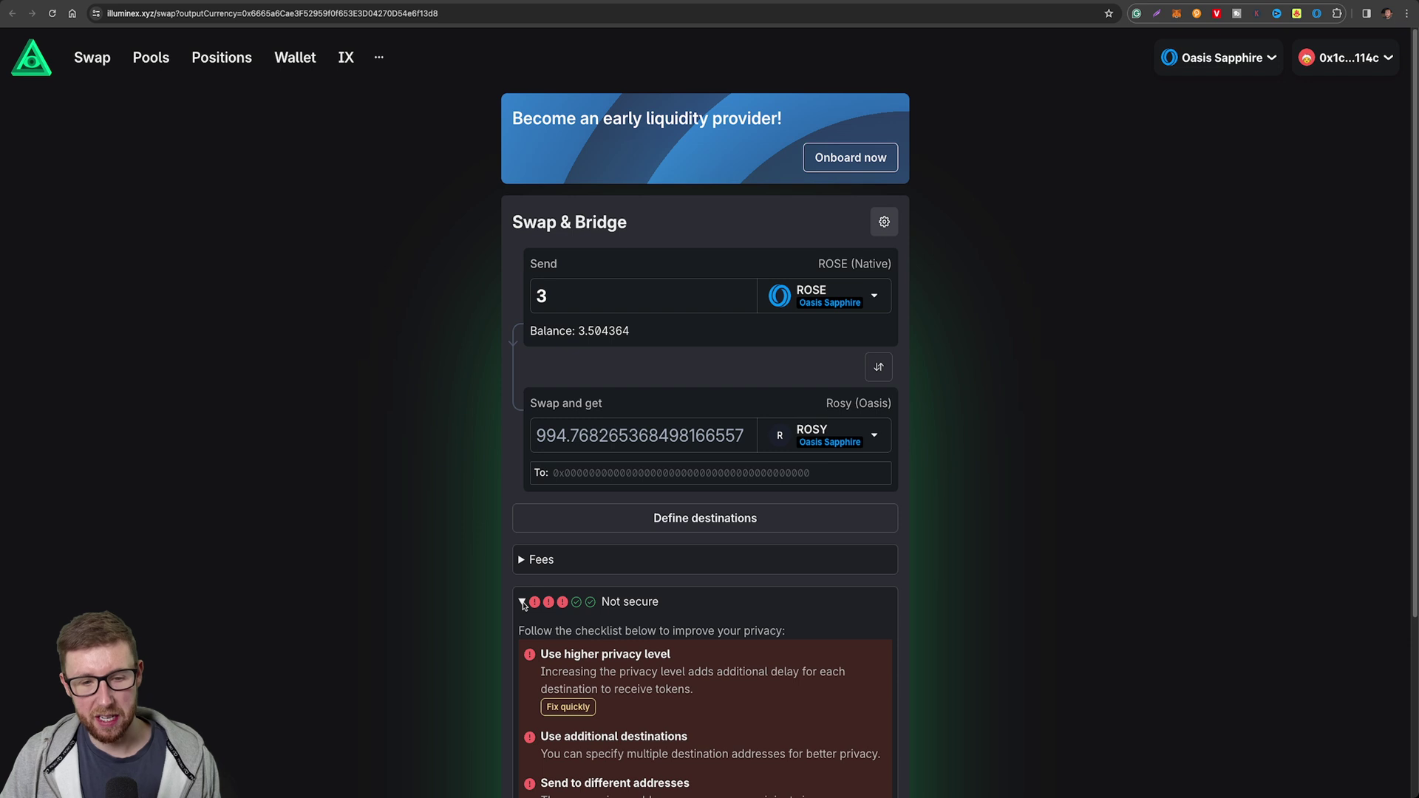
pyautogui.scroll(-2, 473, 666)
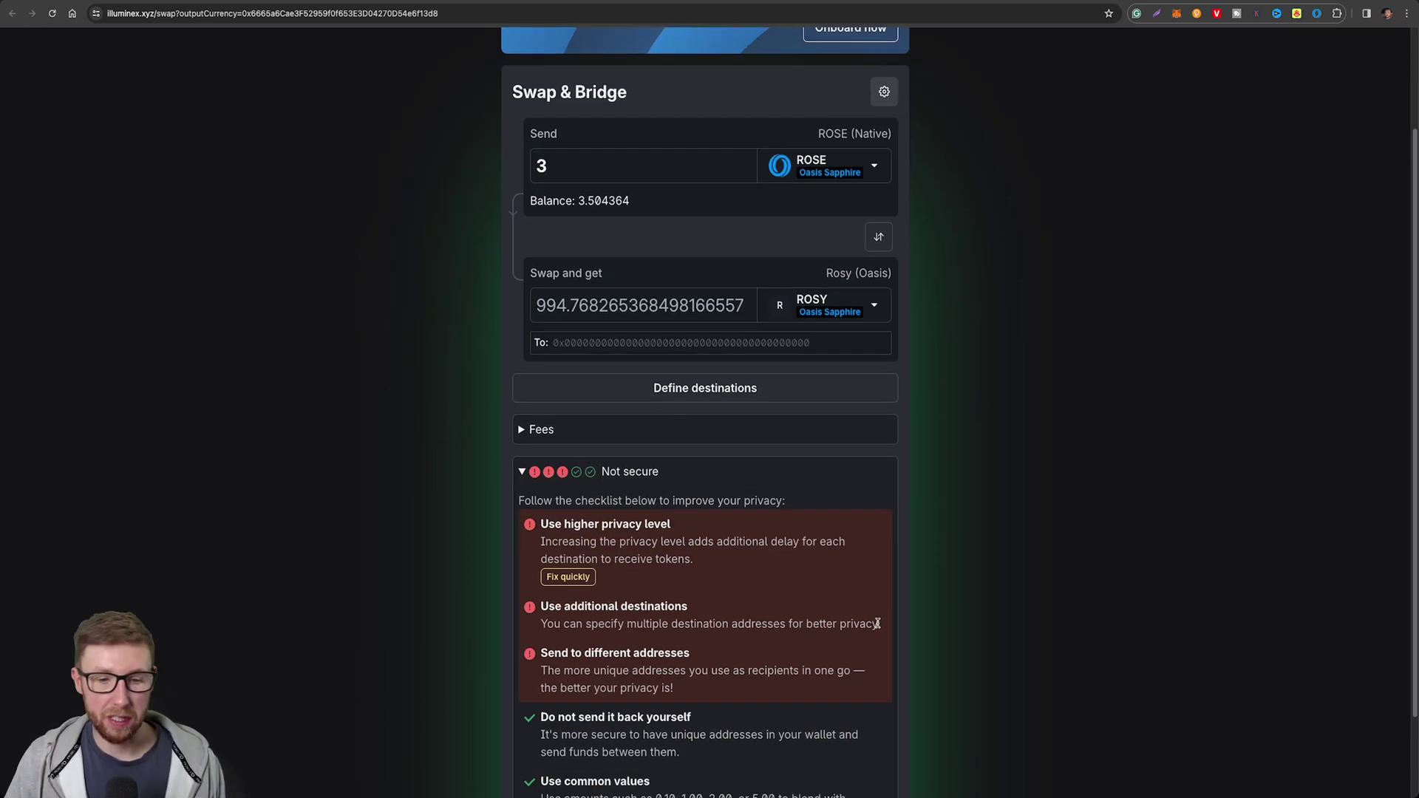
pyautogui.scroll(1, 439, 591)
pyautogui.click(595, 265)
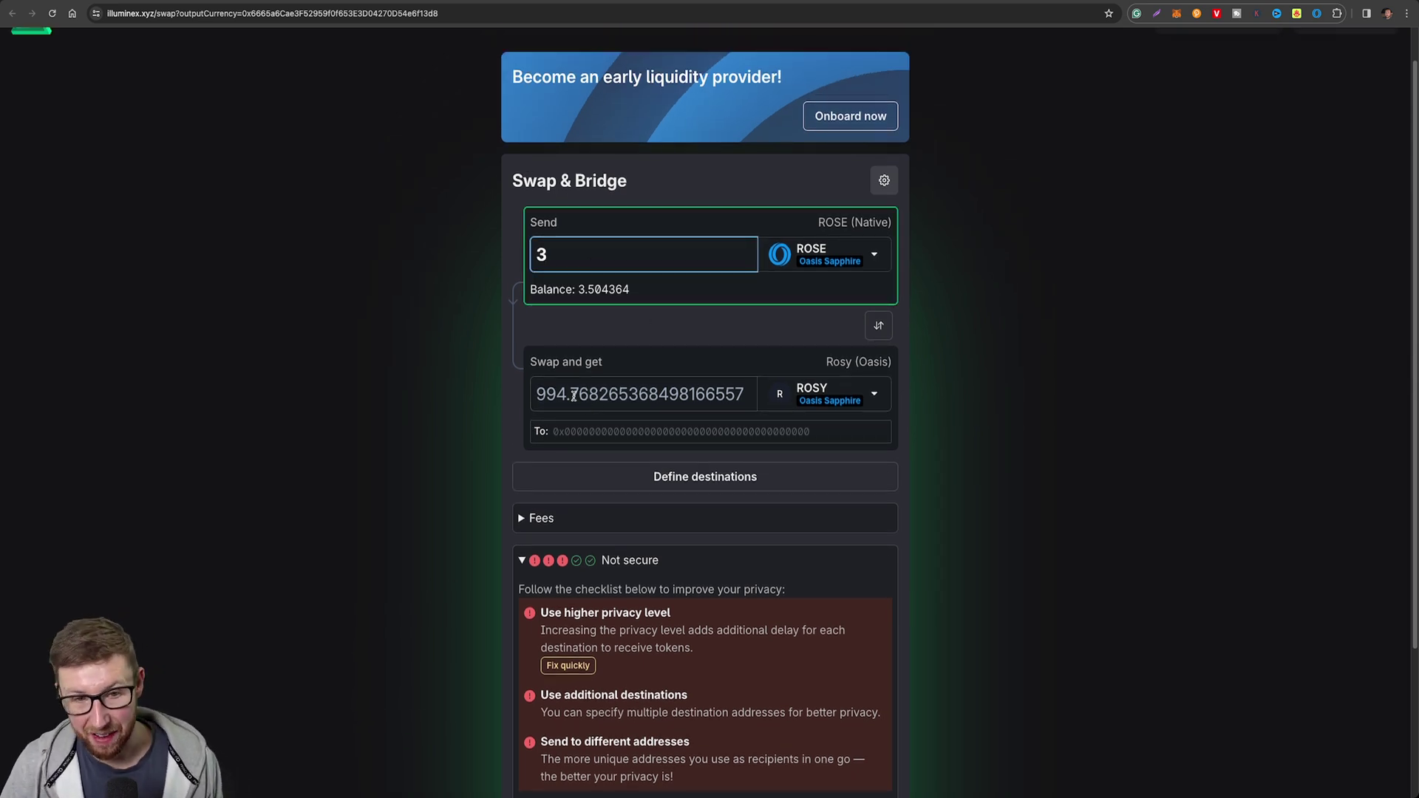
pyautogui.scroll(-2, 374, 412)
pyautogui.scroll(3, 447, 491)
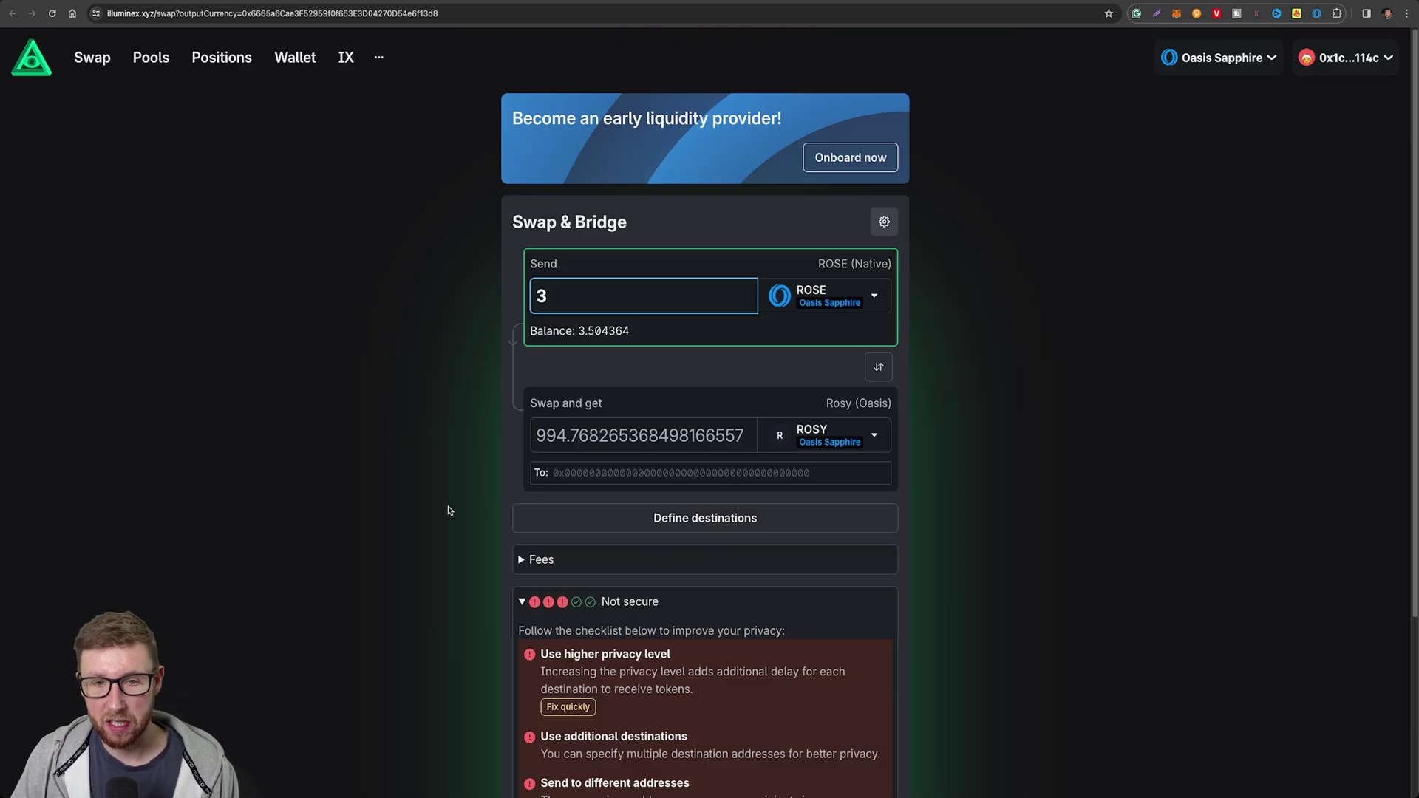
# Toggle the secure router off and on, leaving it enabled for about 994.7683 ROSY.
pyautogui.click(885, 222)
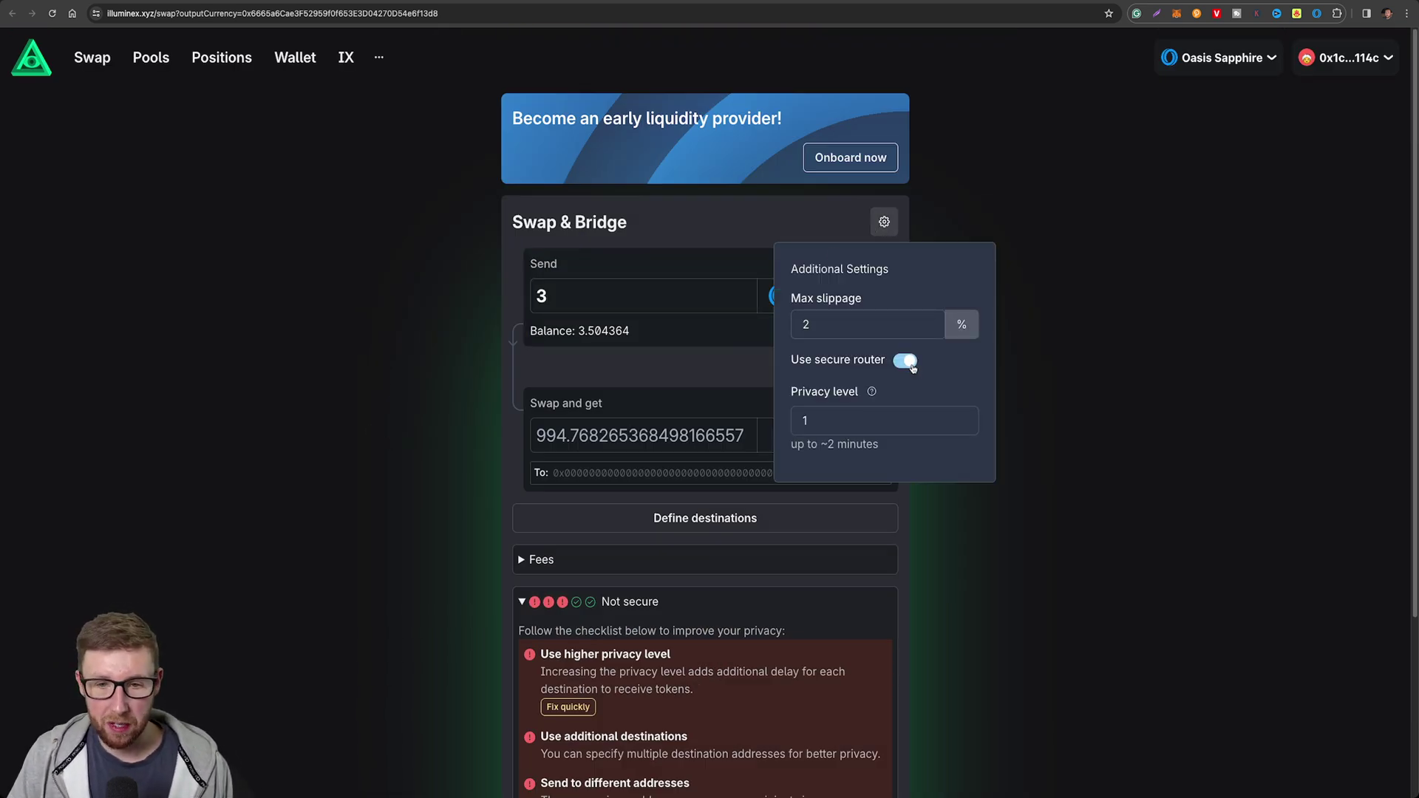
pyautogui.click(906, 361)
pyautogui.click(906, 361)
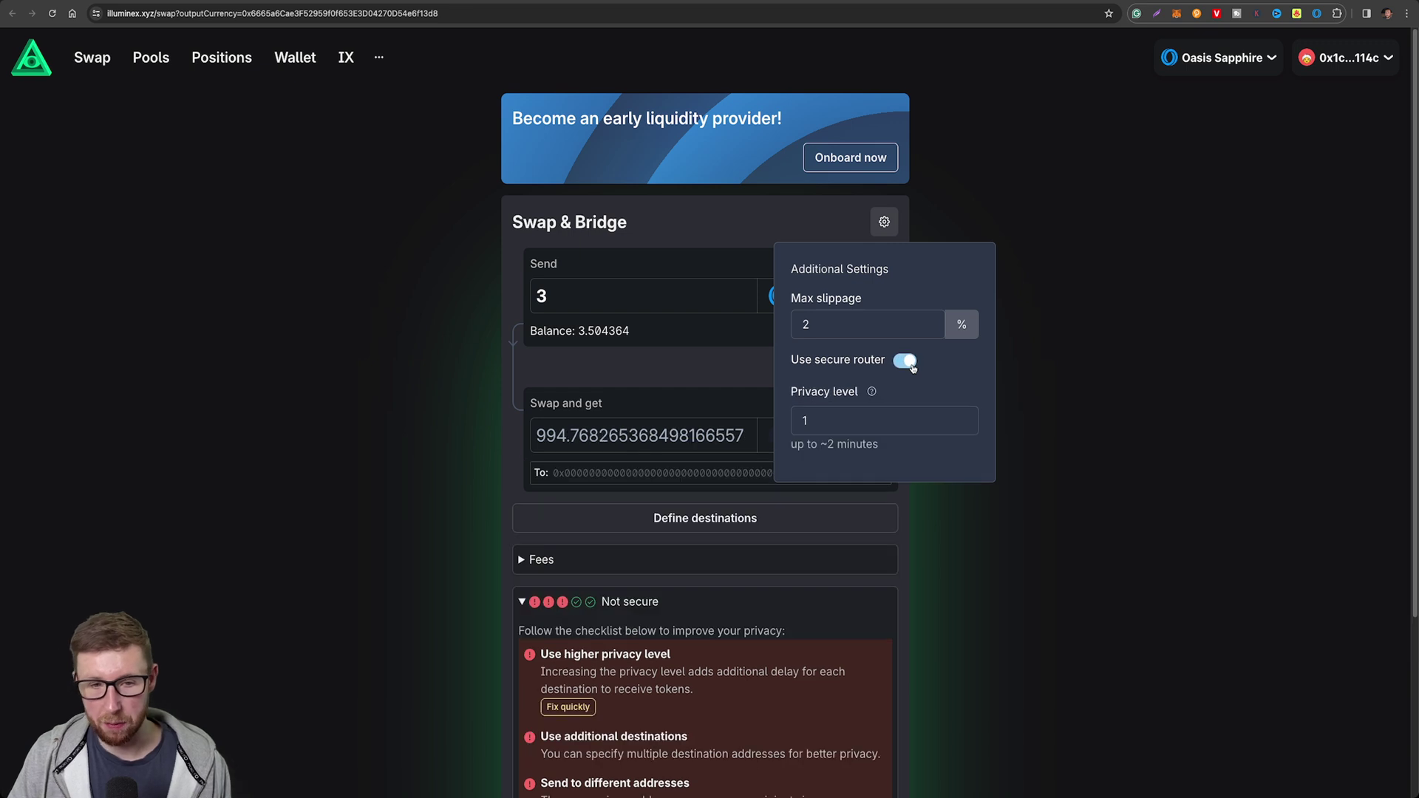
pyautogui.click(907, 361)
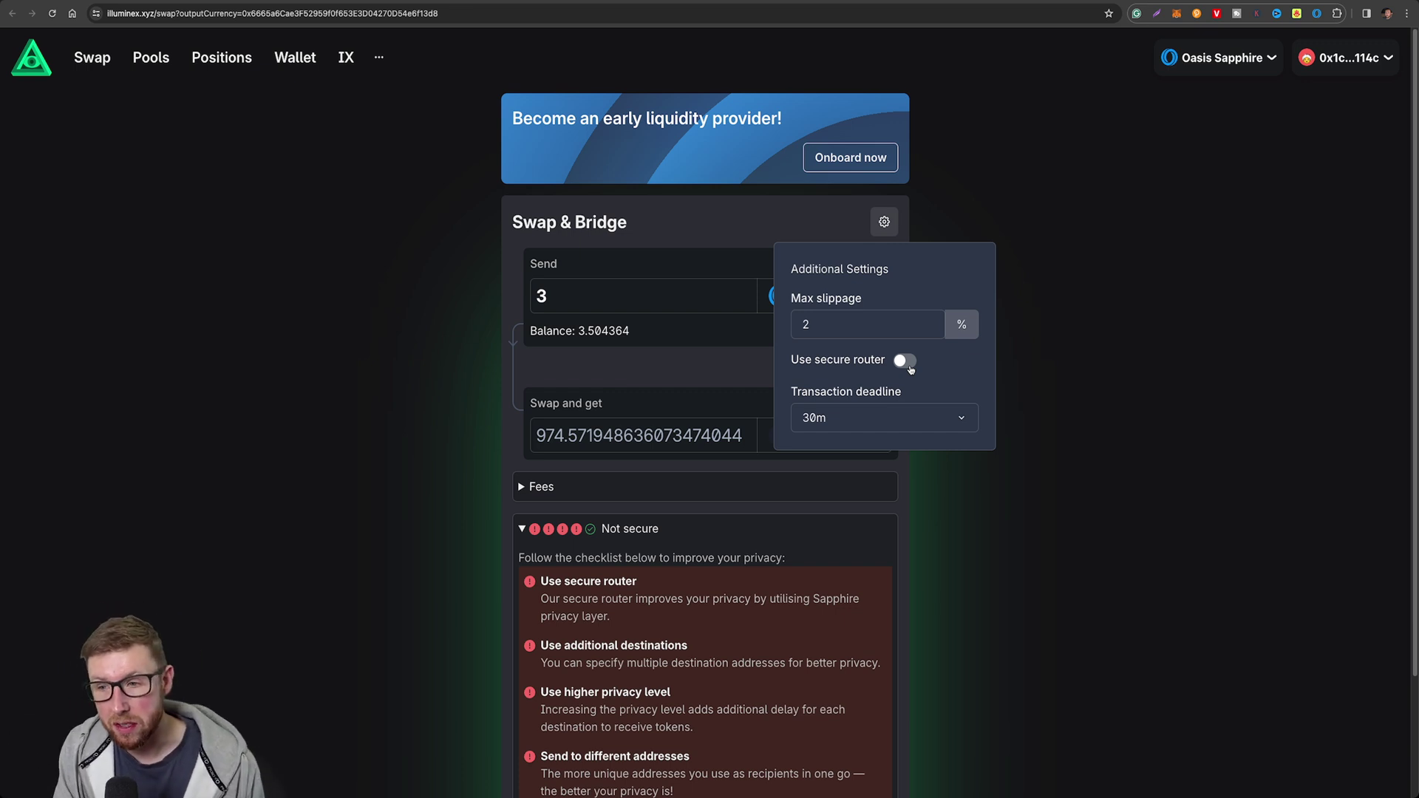
pyautogui.click(908, 365)
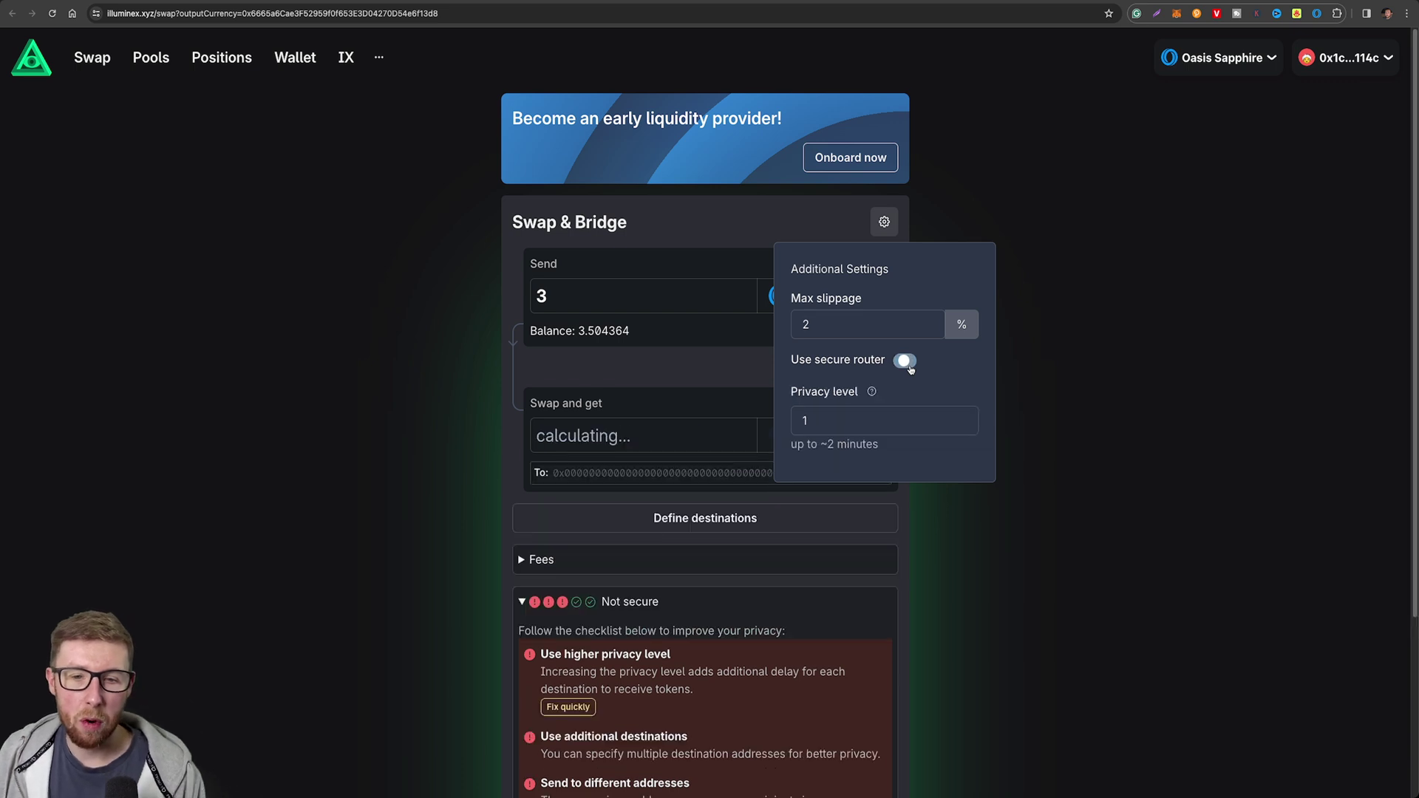
# Close Additional Settings and attempt to submit the 3 ROSE swap.
pyautogui.click(469, 397)
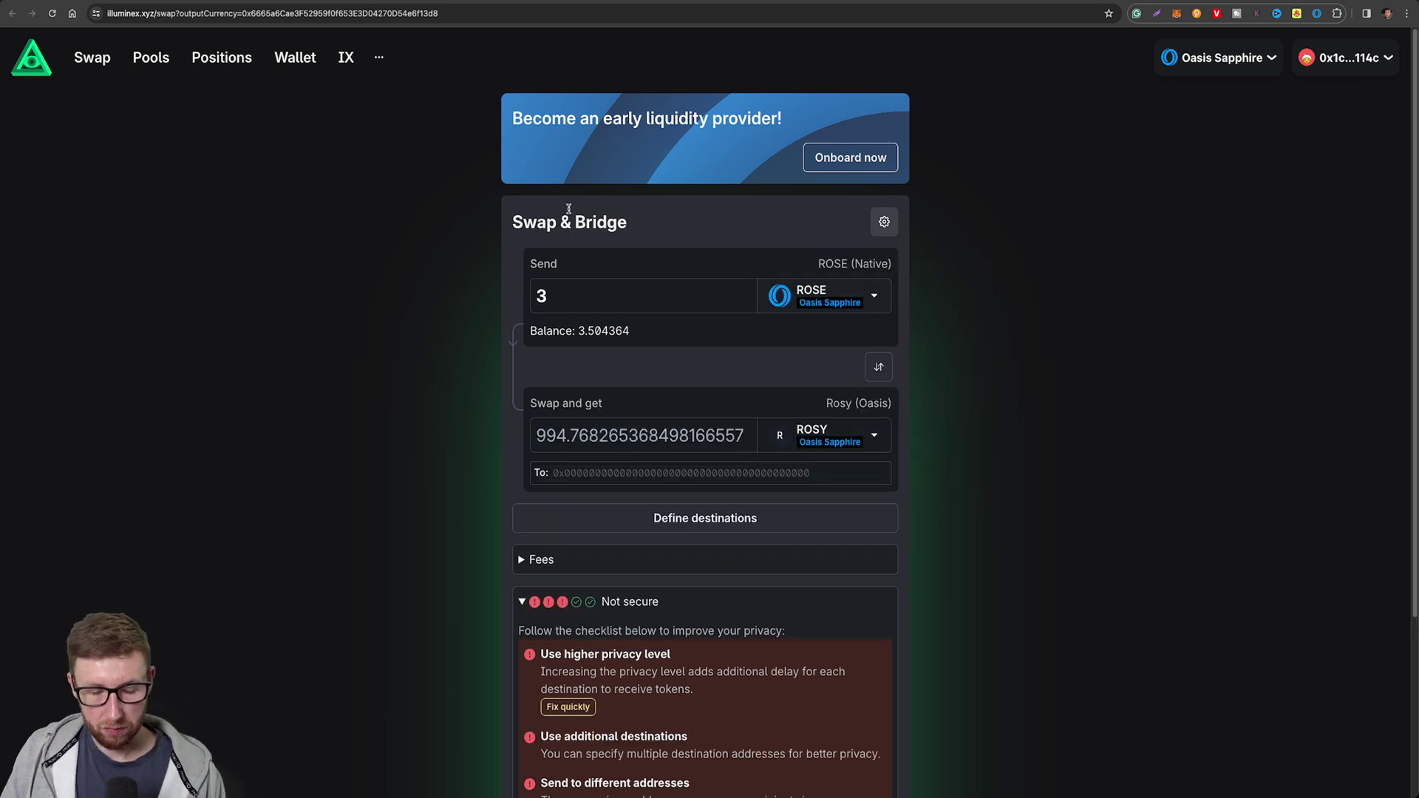
pyautogui.scroll(-3, 621, 458)
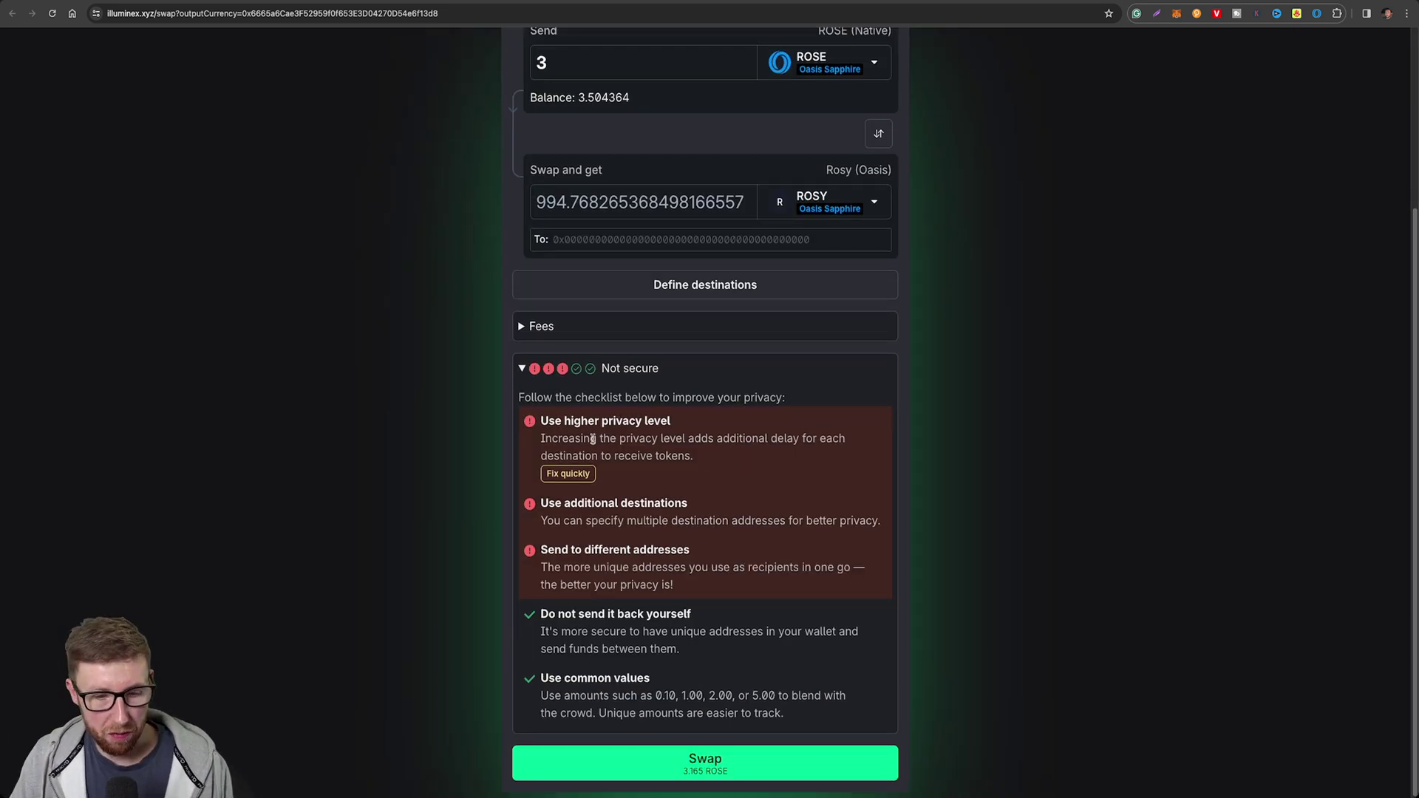
pyautogui.click(710, 765)
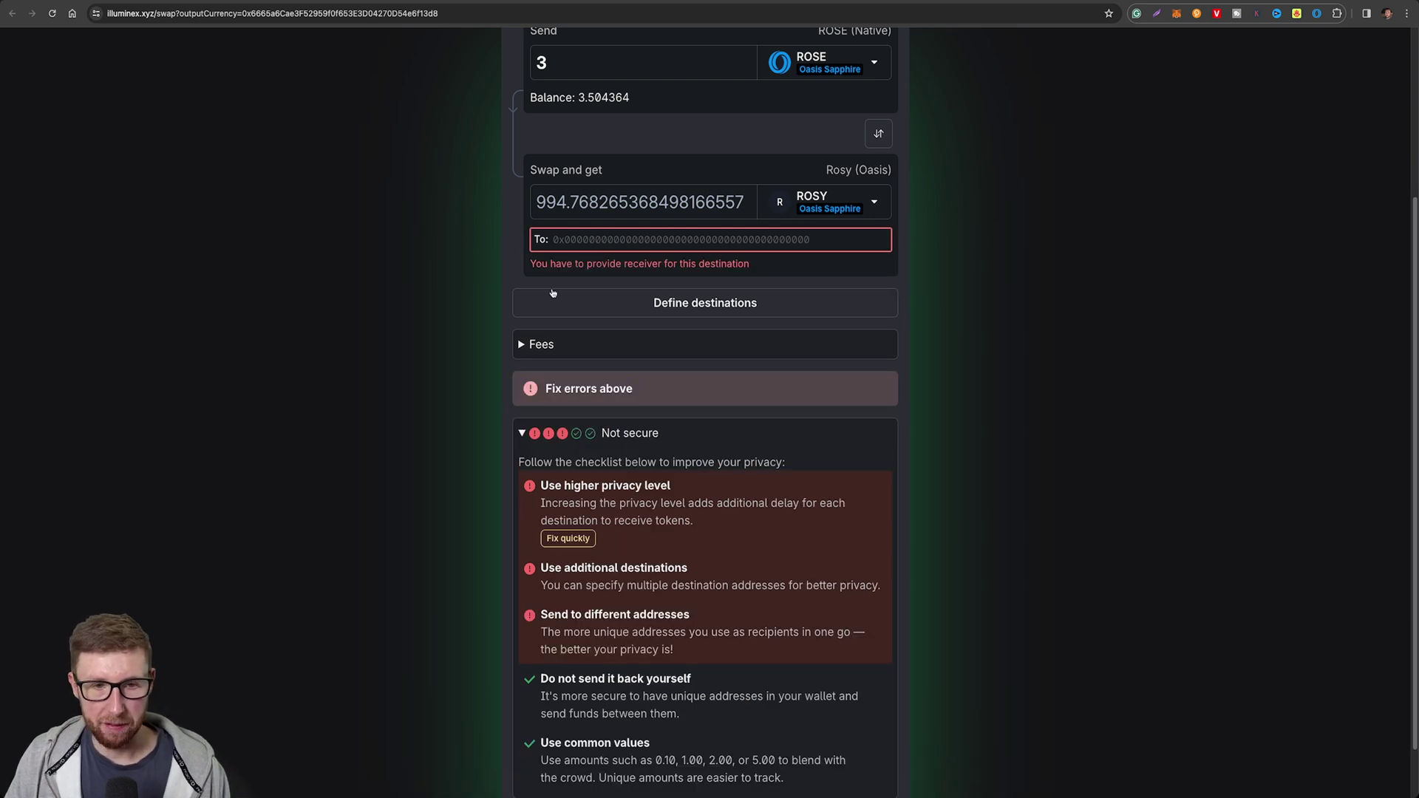
# Paste the wallet address from MetaMask into the To field as the ROSY receiver.
pyautogui.click(579, 241)
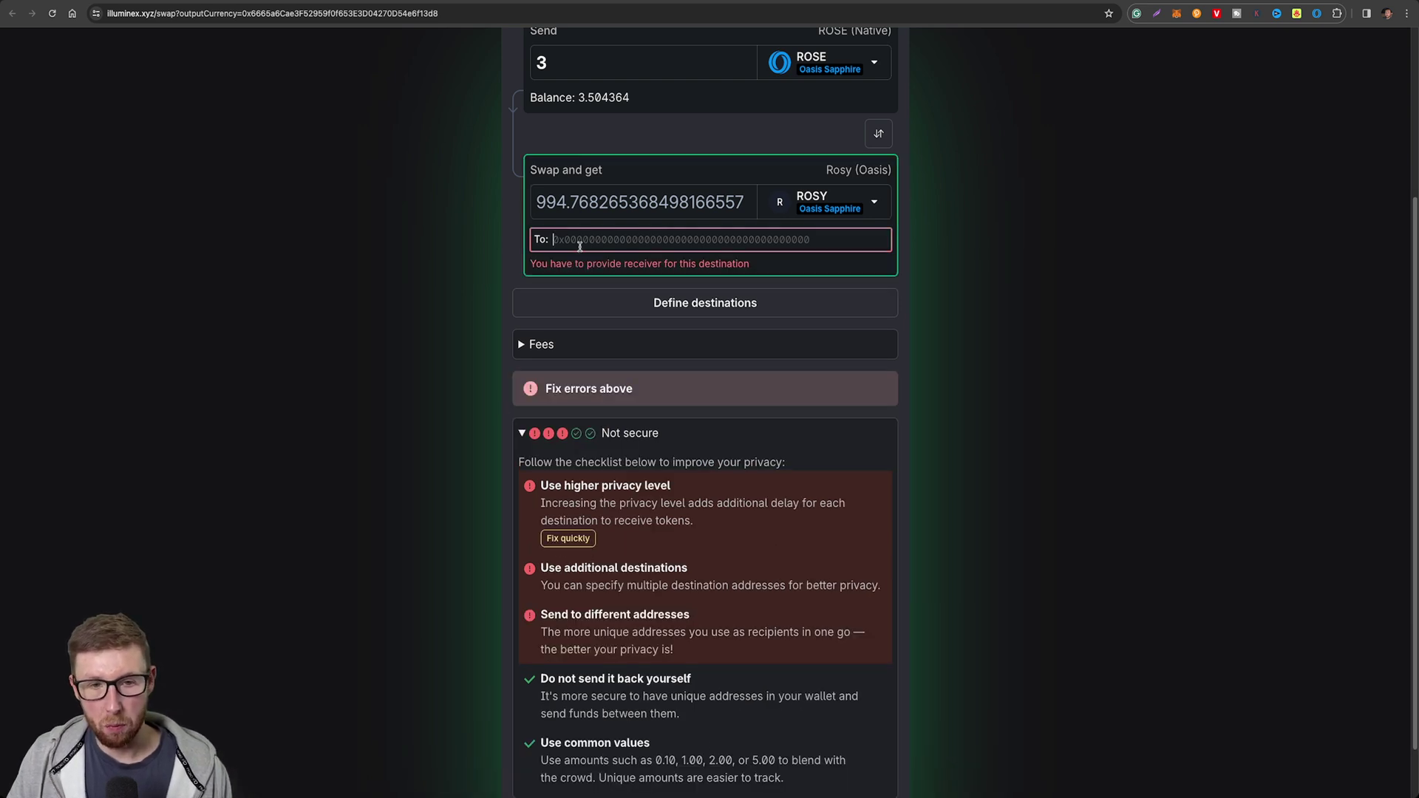
pyautogui.click(1177, 13)
pyautogui.click(1069, 89)
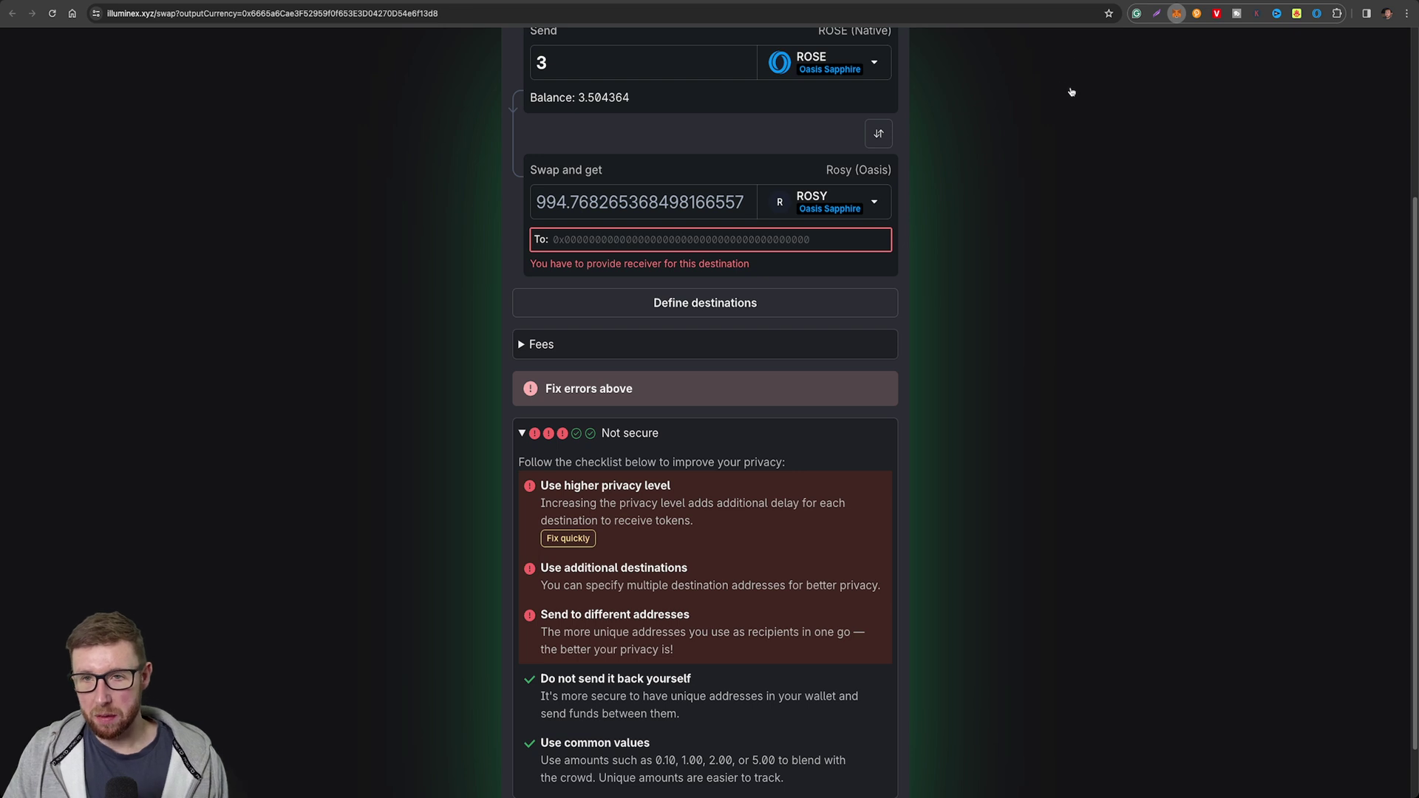
pyautogui.click(624, 243)
pyautogui.write('0x1c5C14A70B3dAE373274f75715D8413d47D1114c')
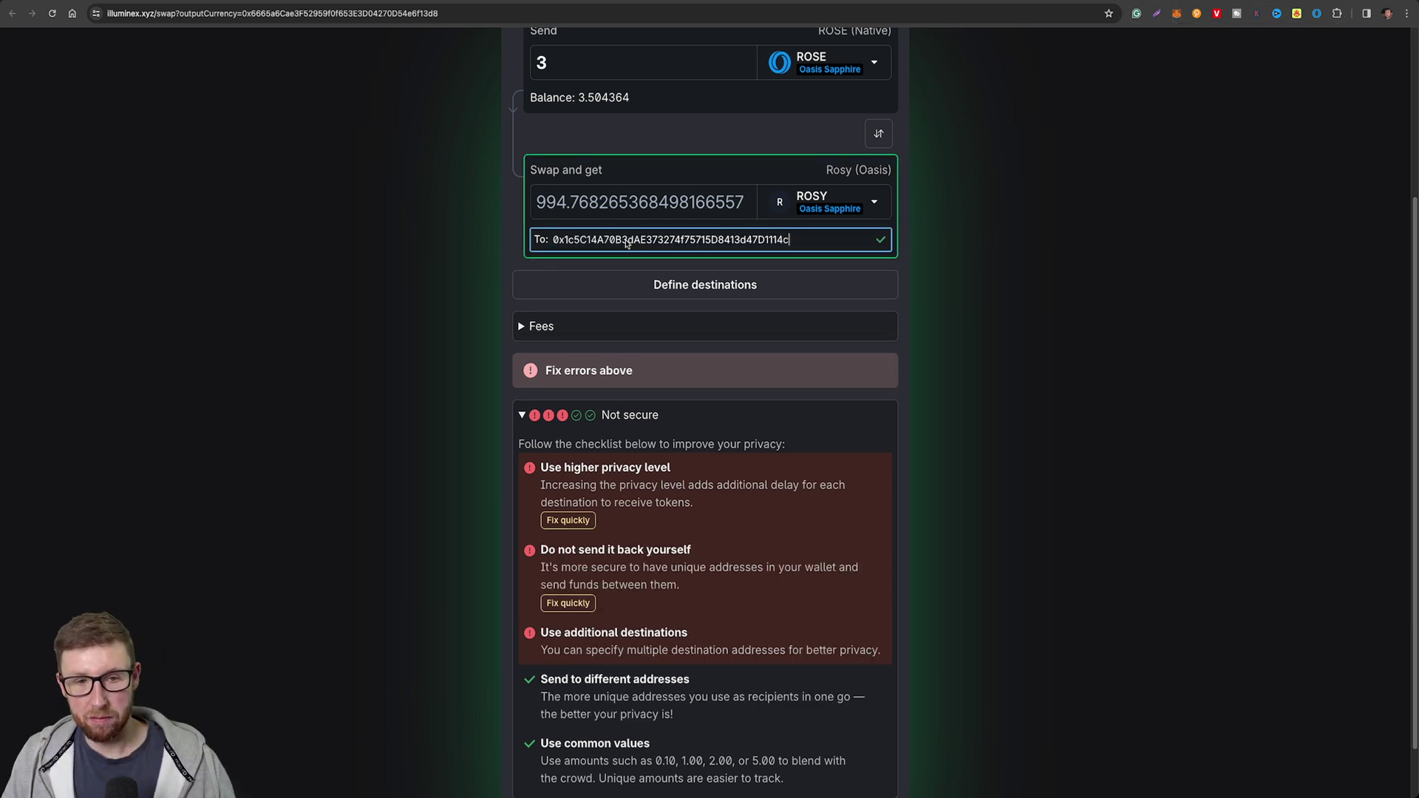
pyautogui.click(326, 388)
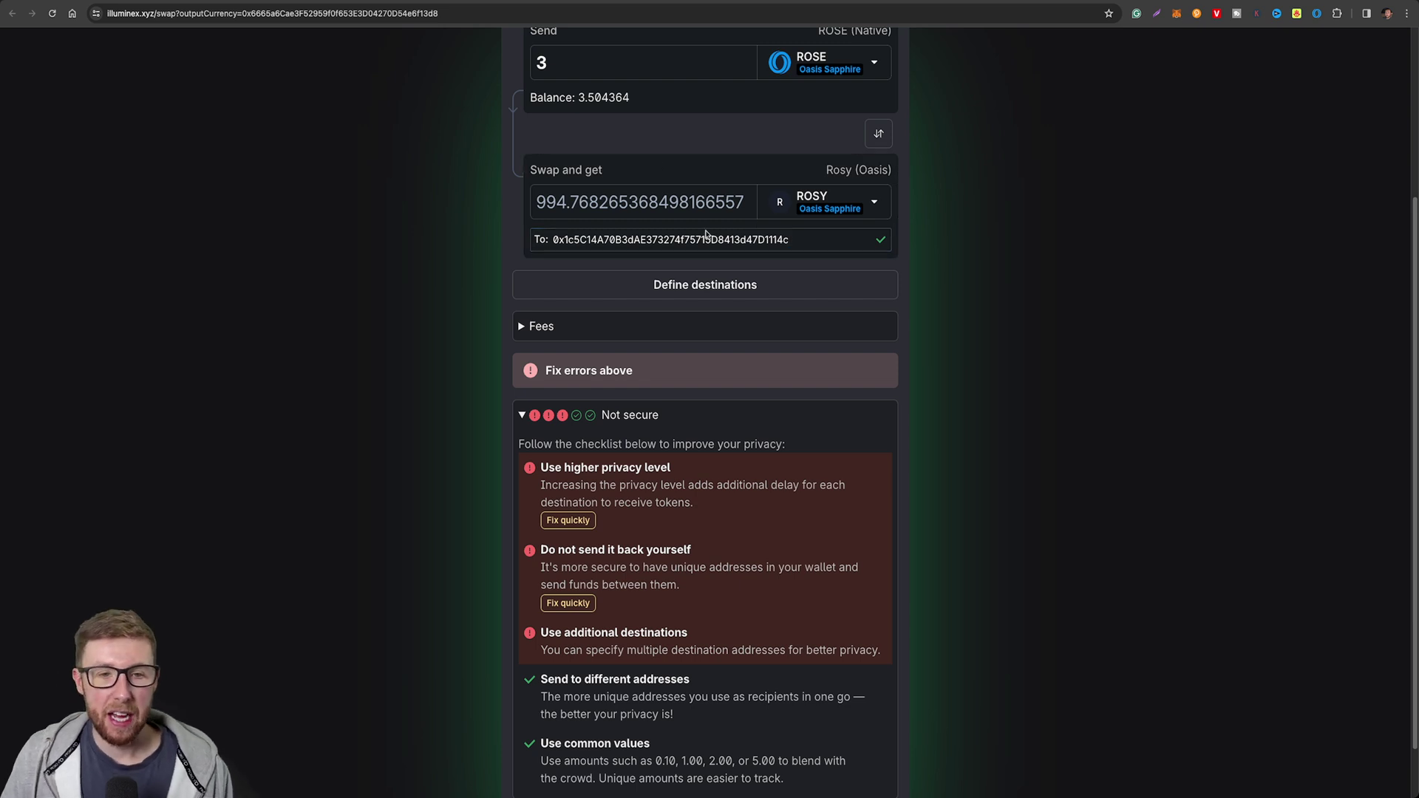
pyautogui.scroll(-2, 304, 294)
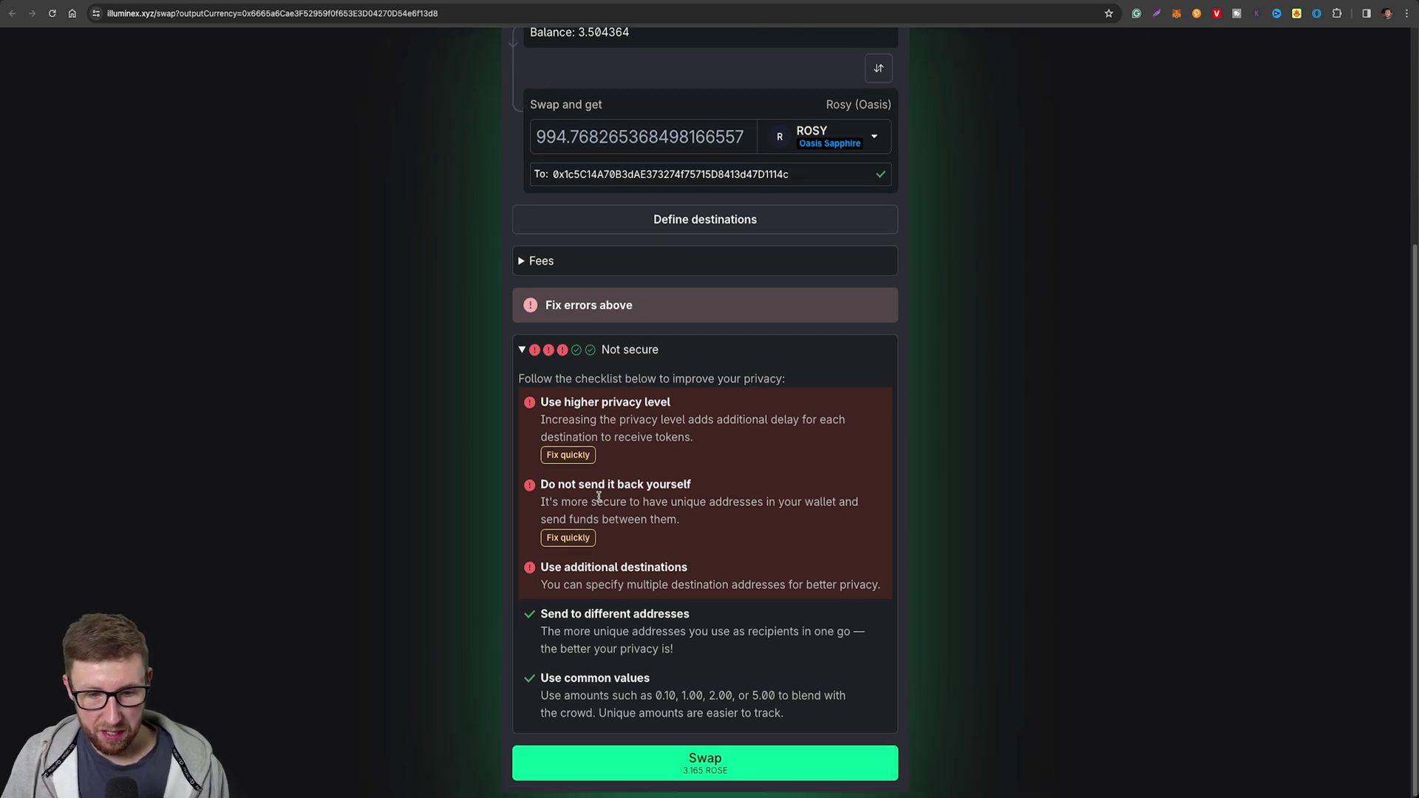
# Attempt the swap, then change the send amount to 2.80 ROSE.
pyautogui.click(704, 772)
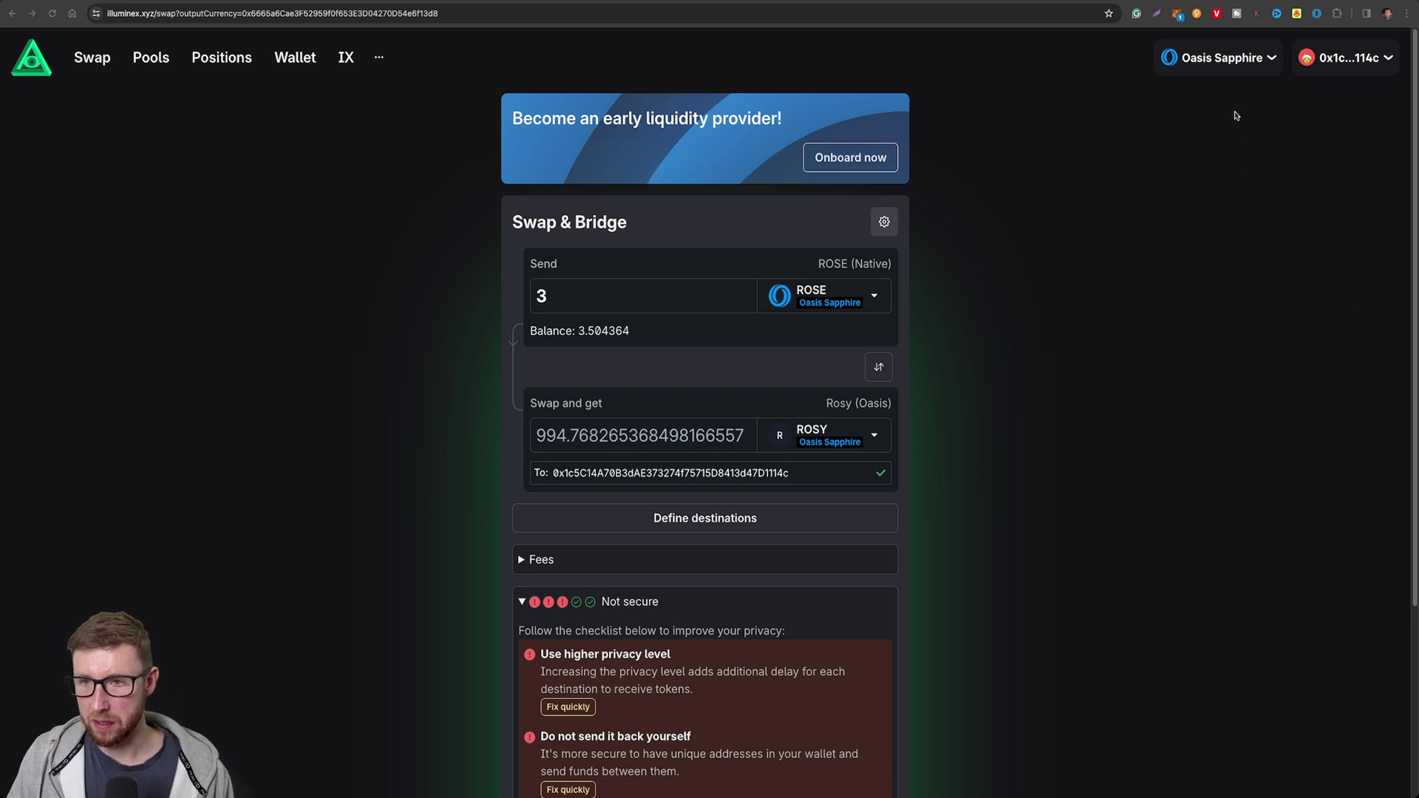
pyautogui.click(621, 286)
pyautogui.scroll(-4, 417, 415)
pyautogui.press('BackSpace')
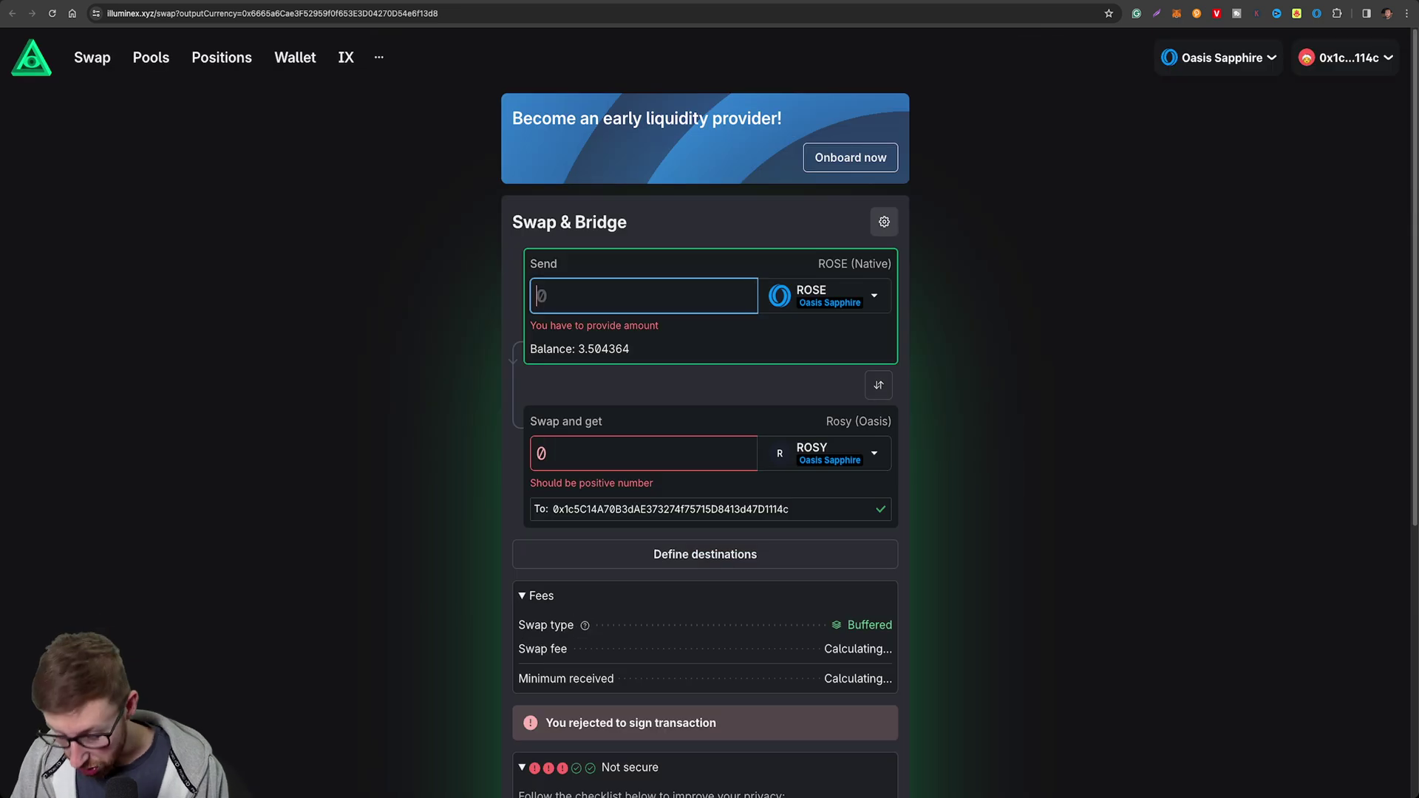
pyautogui.write('2.80')
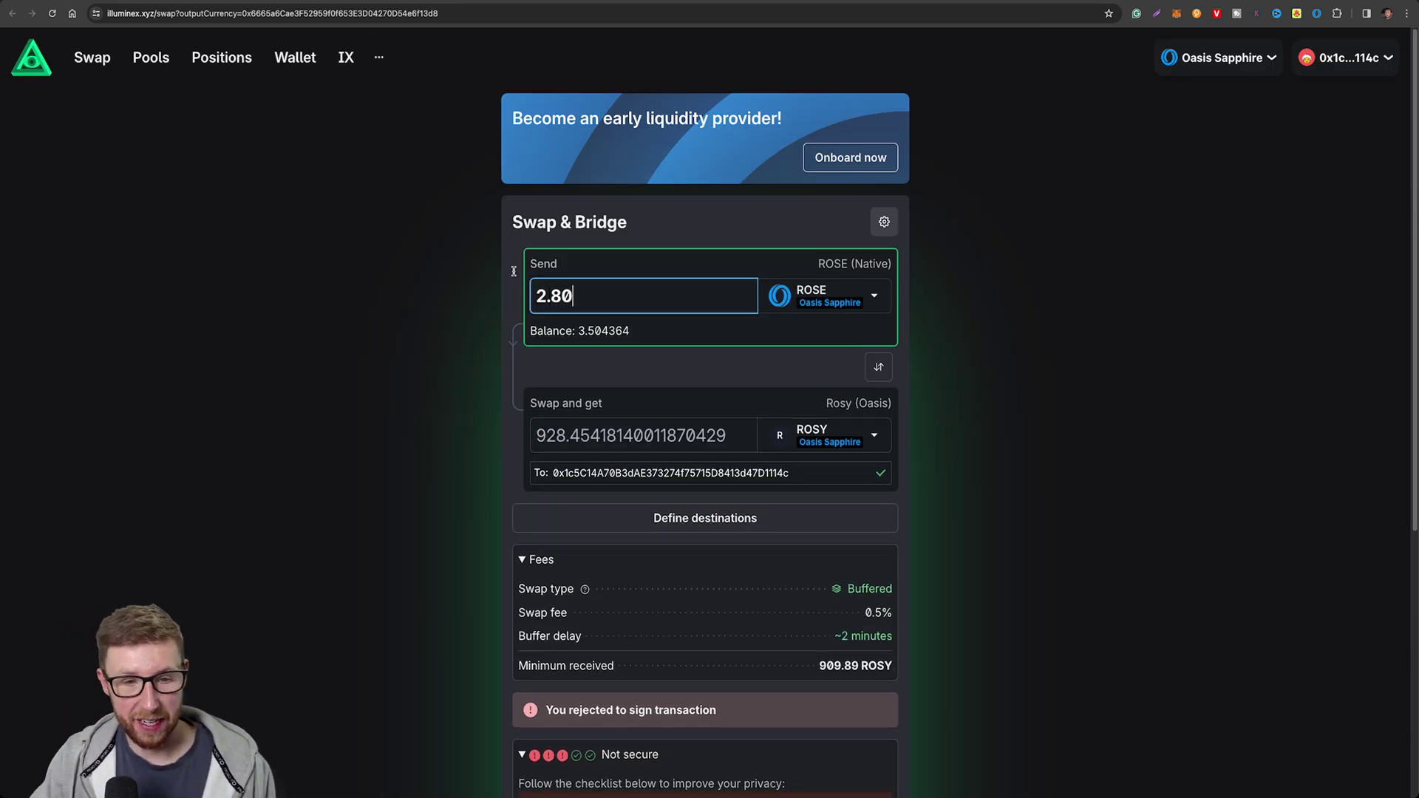
pyautogui.click(268, 333)
# Submit the 2.80 ROSE to ROSY swap again and sign it.
pyautogui.scroll(-1, 380, 443)
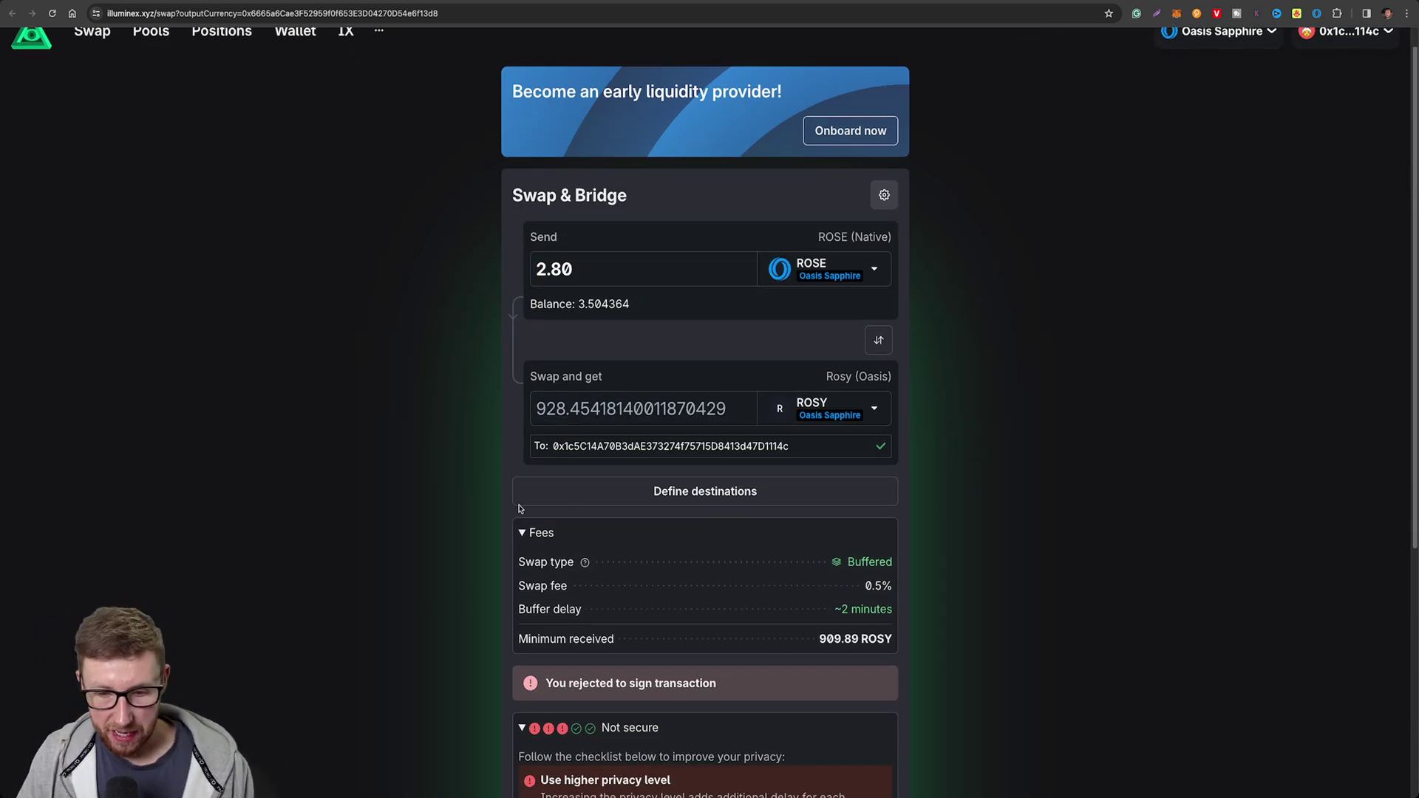
pyautogui.scroll(-5, 502, 536)
pyautogui.click(731, 754)
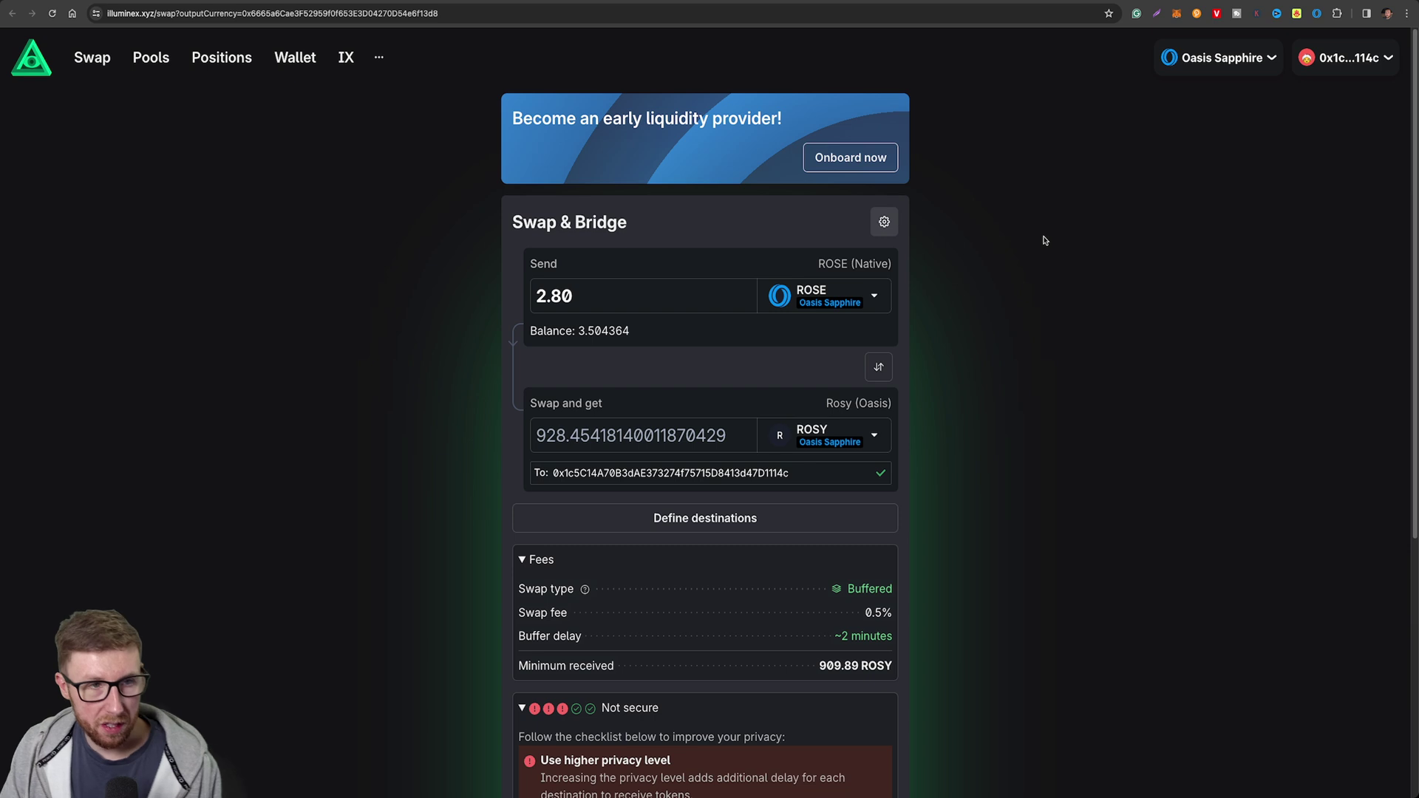
pyautogui.scroll(-5, 1023, 365)
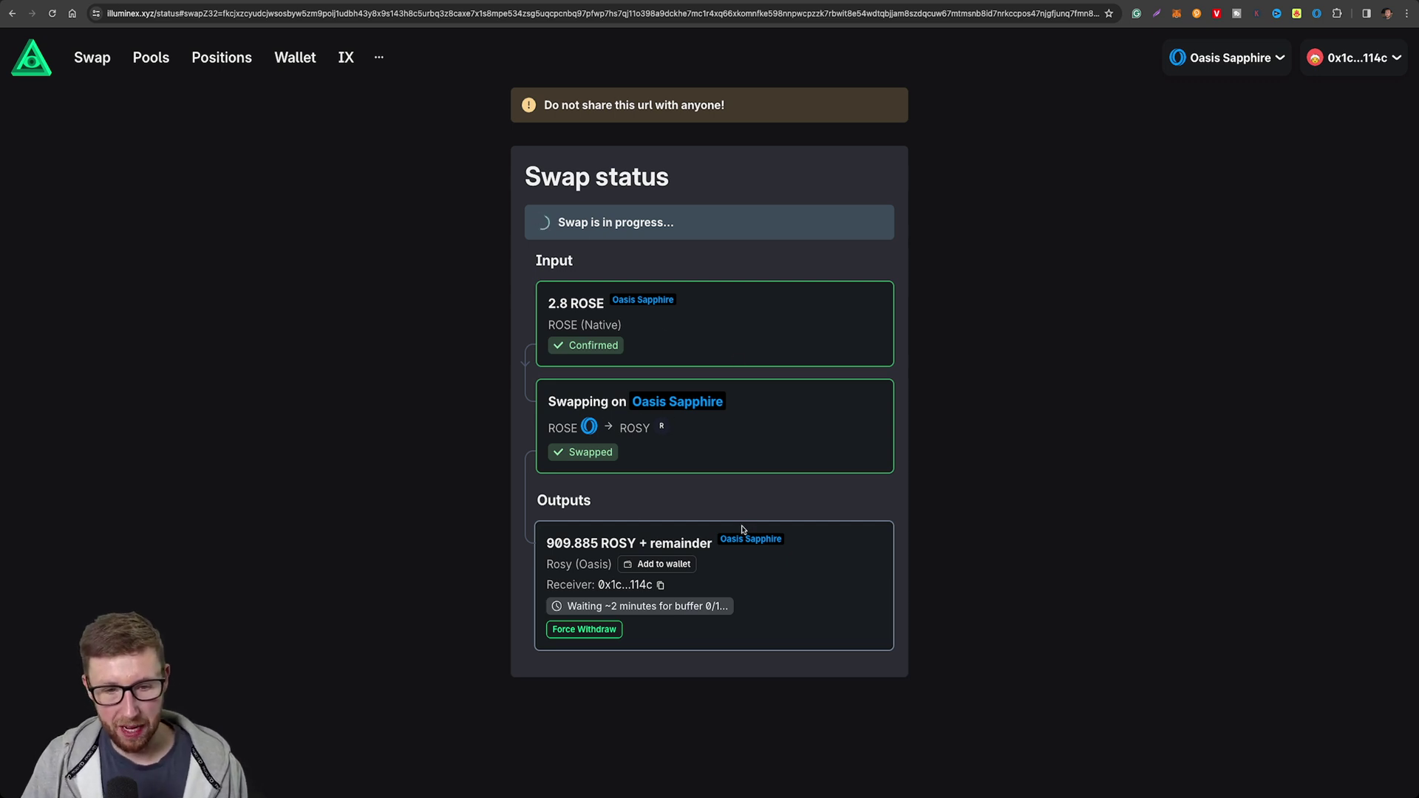
# Back on the swap form, flip the tokens and choose ROSY as the token to send.
pyautogui.click(92, 58)
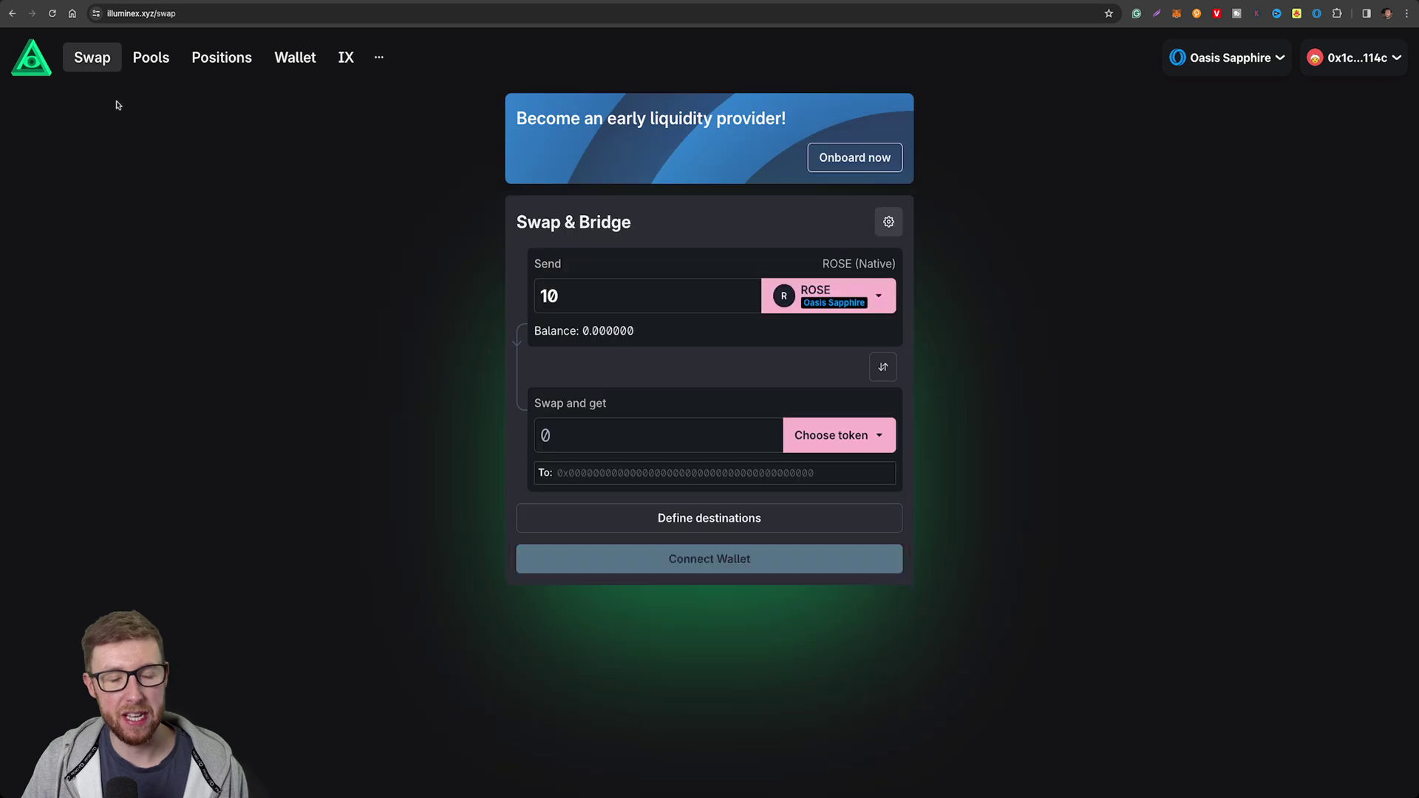
pyautogui.click(882, 369)
pyautogui.click(873, 299)
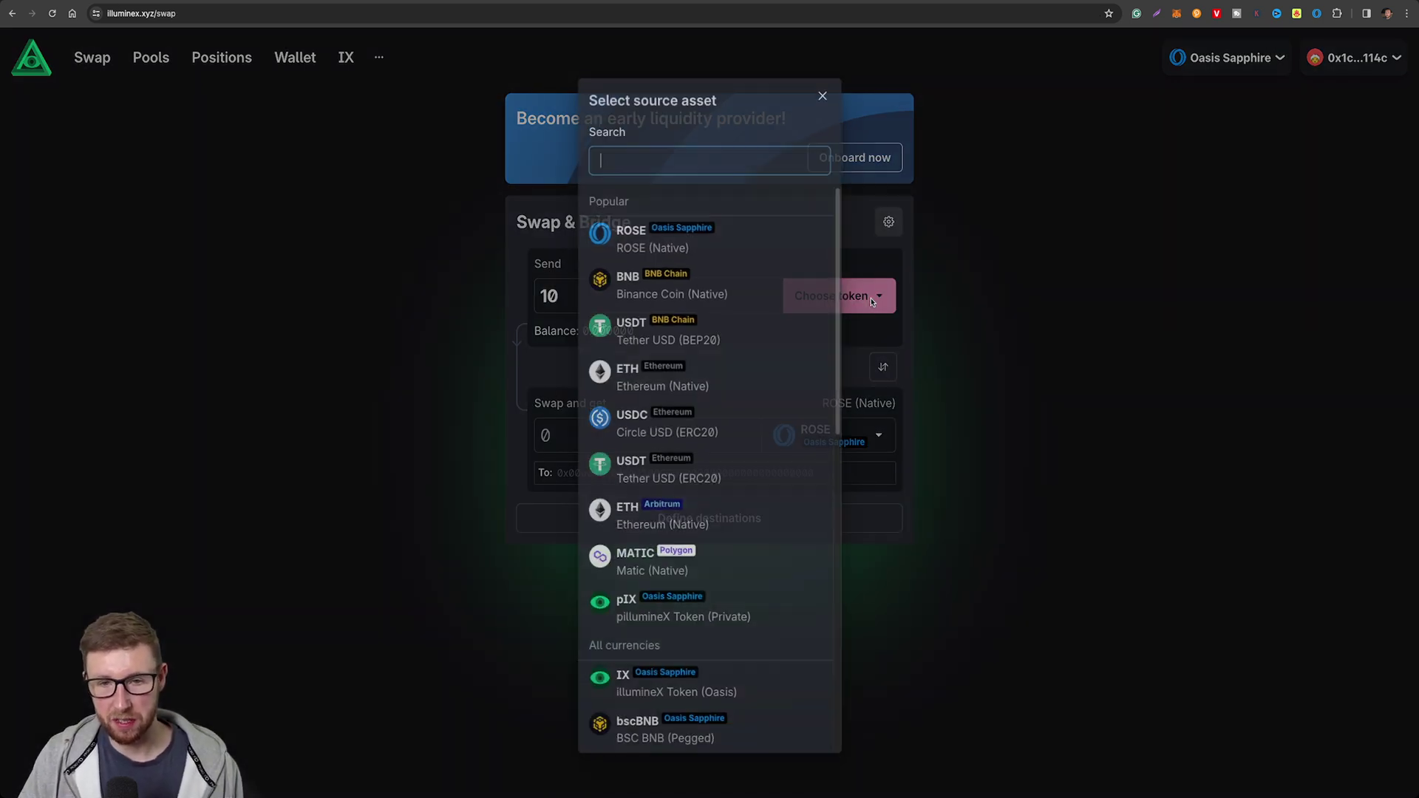
pyautogui.scroll(-10, 666, 517)
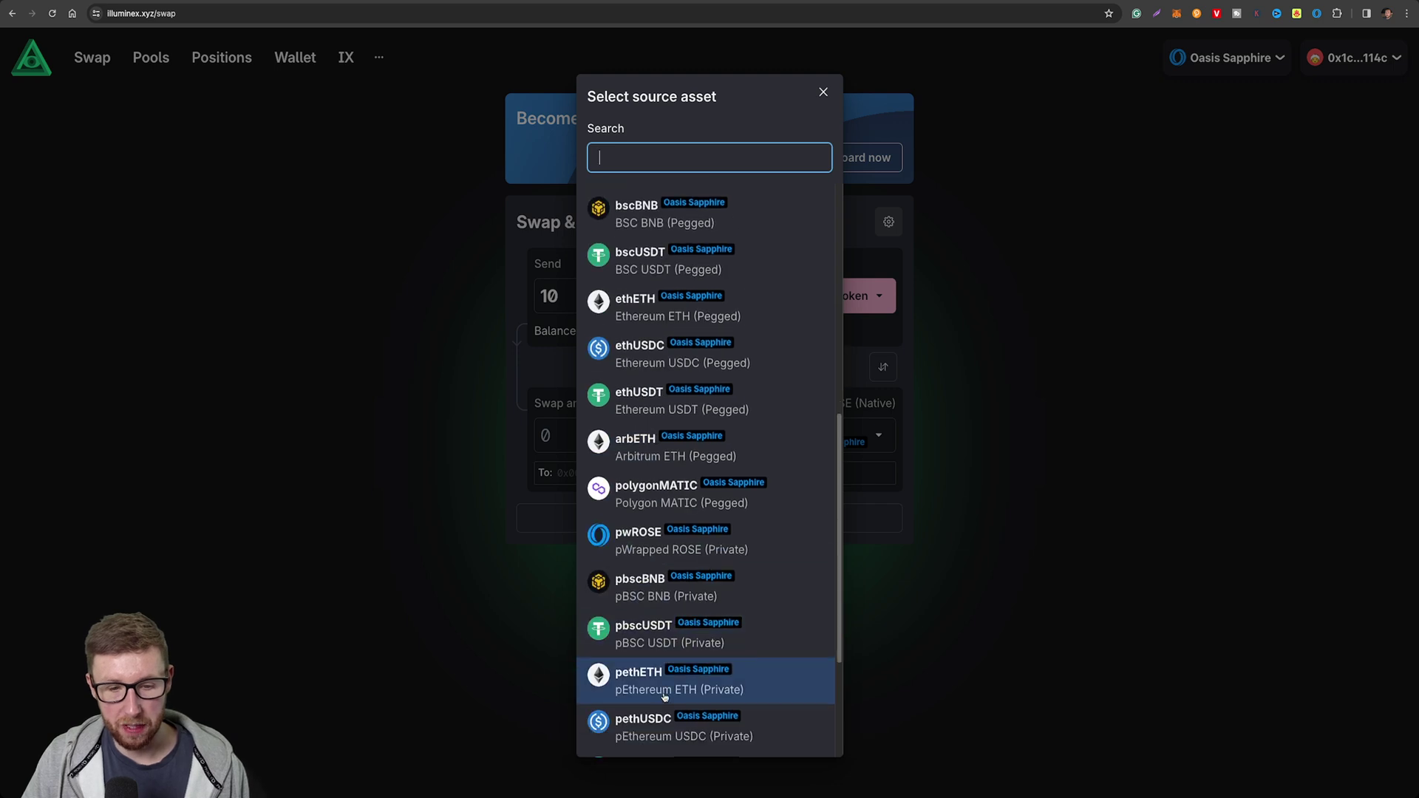
pyautogui.scroll(-3, 665, 695)
pyautogui.click(658, 721)
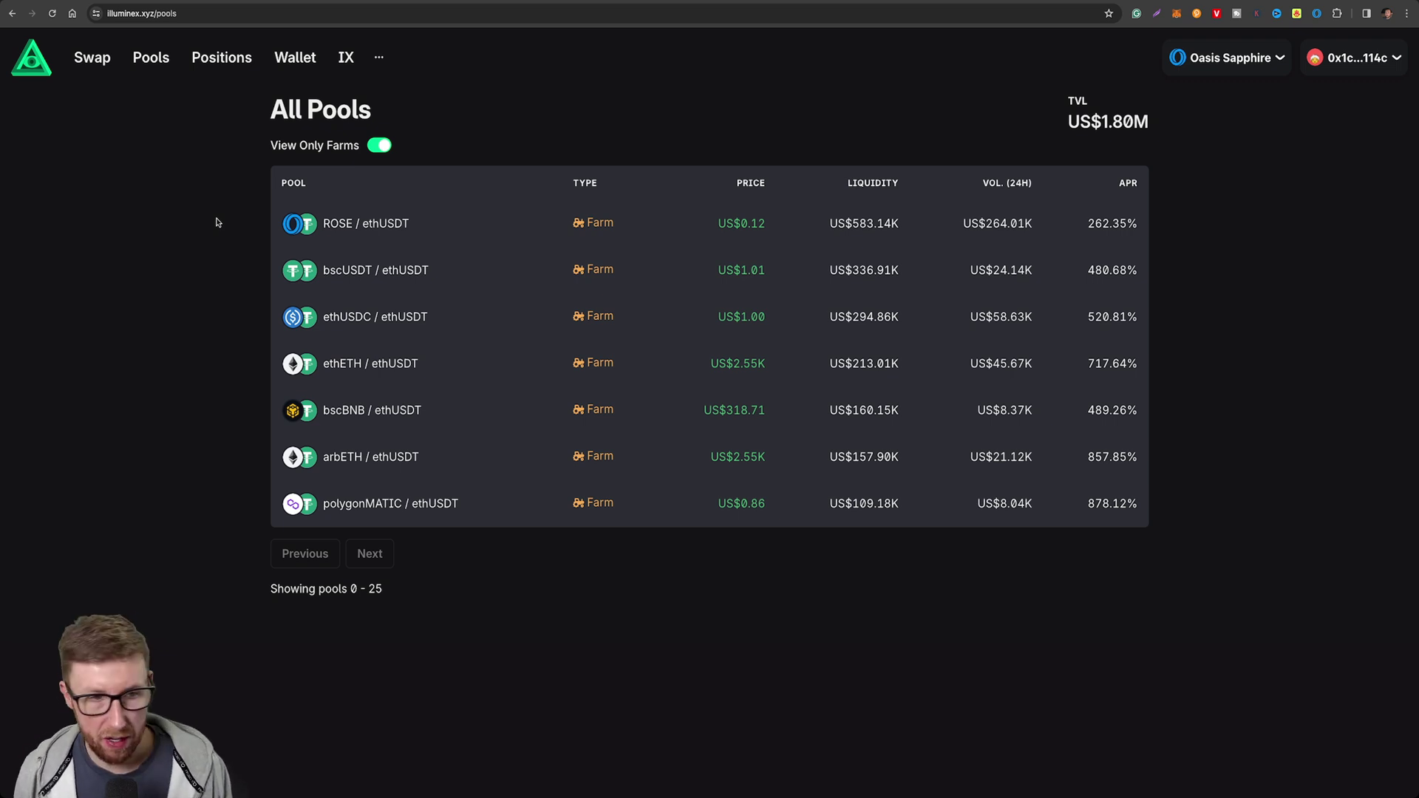
# On the IX token page, set the full IX balance to lock for 12 Months.
pyautogui.click(232, 64)
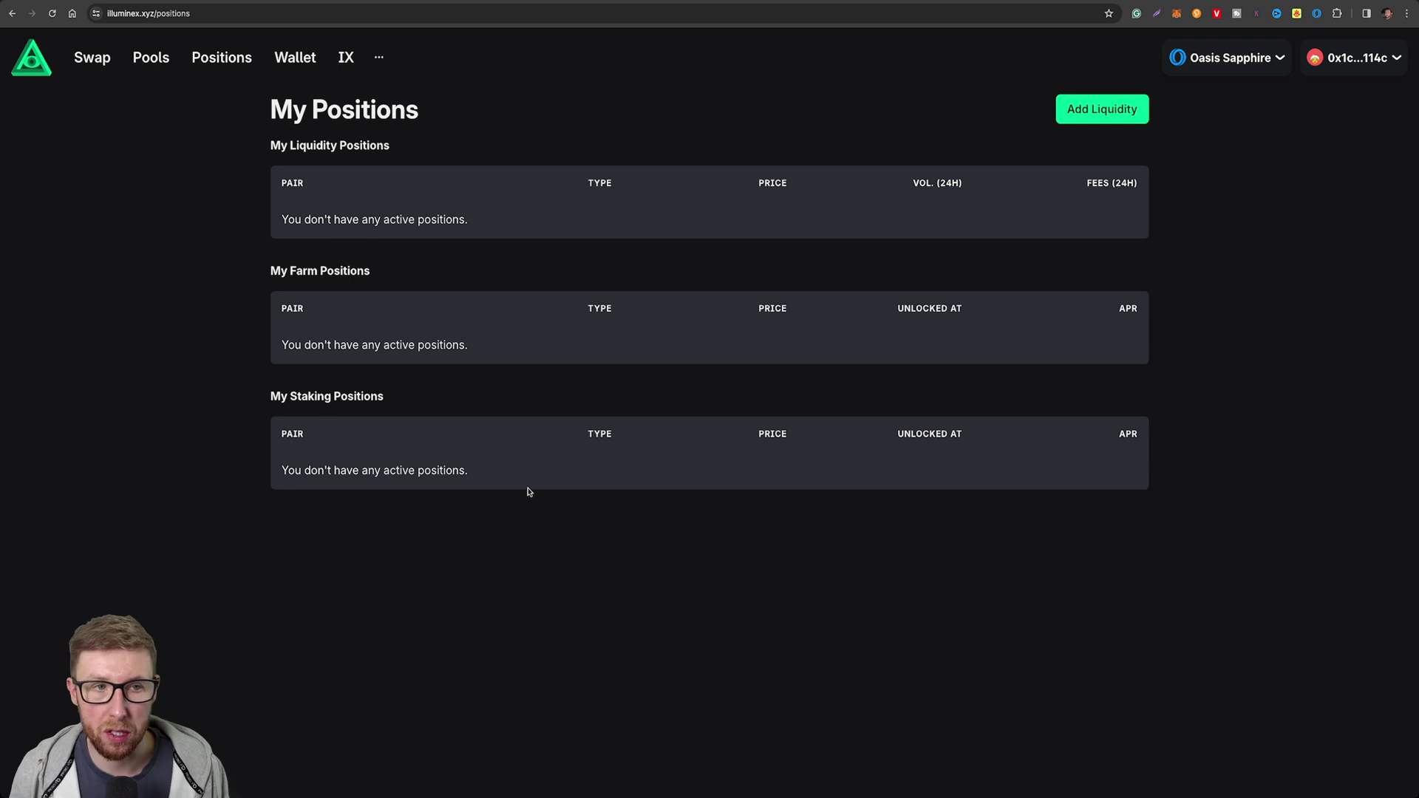
pyautogui.click(346, 60)
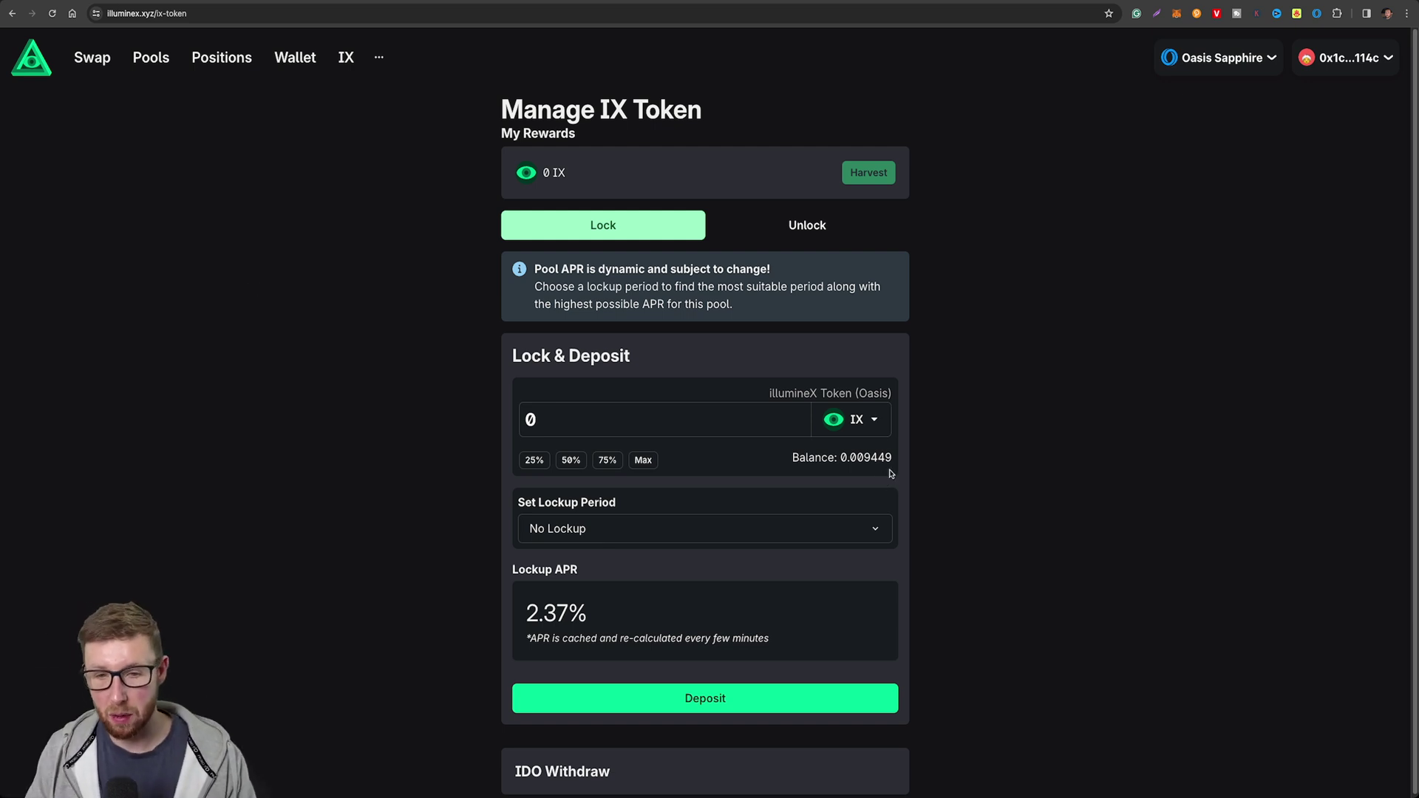
pyautogui.click(643, 459)
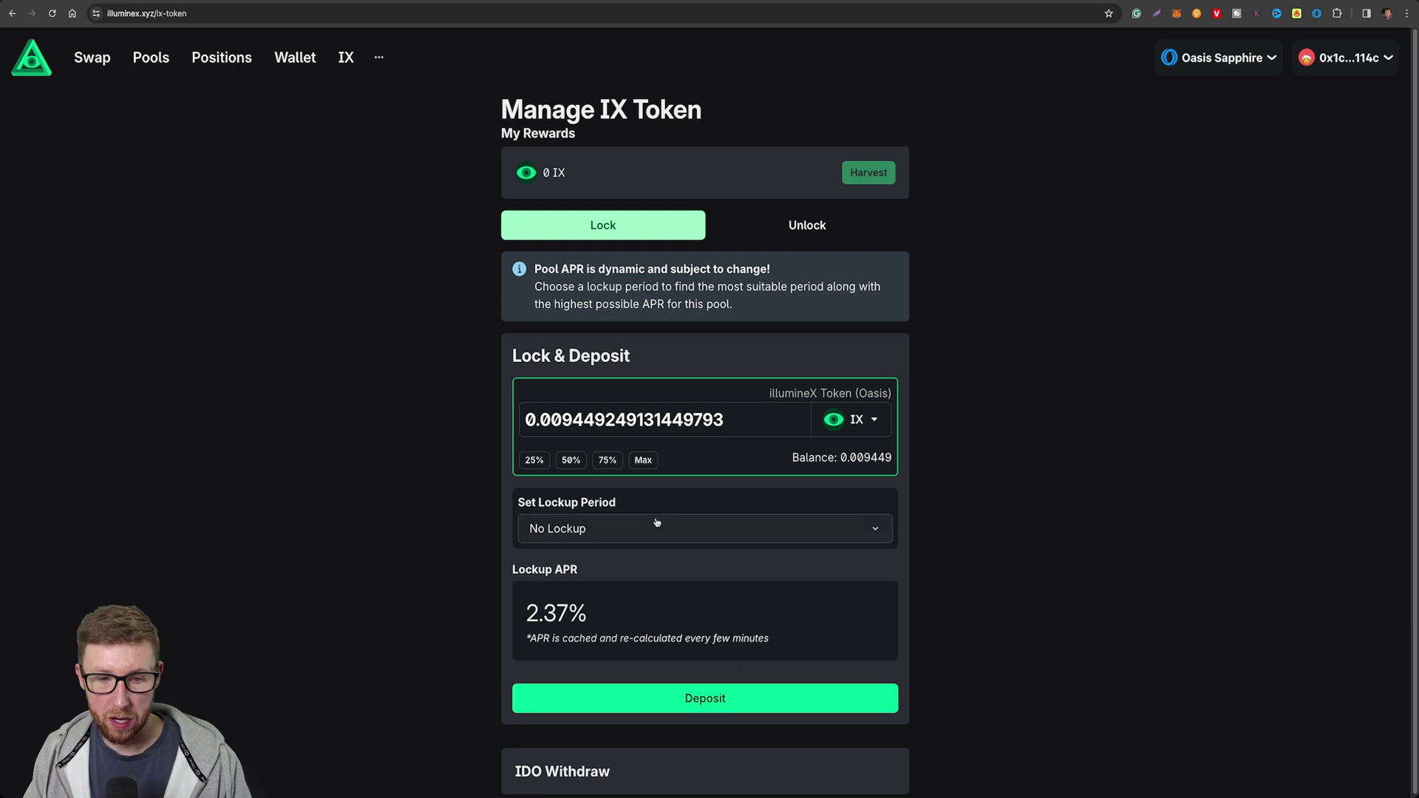
pyautogui.click(606, 528)
pyautogui.click(547, 569)
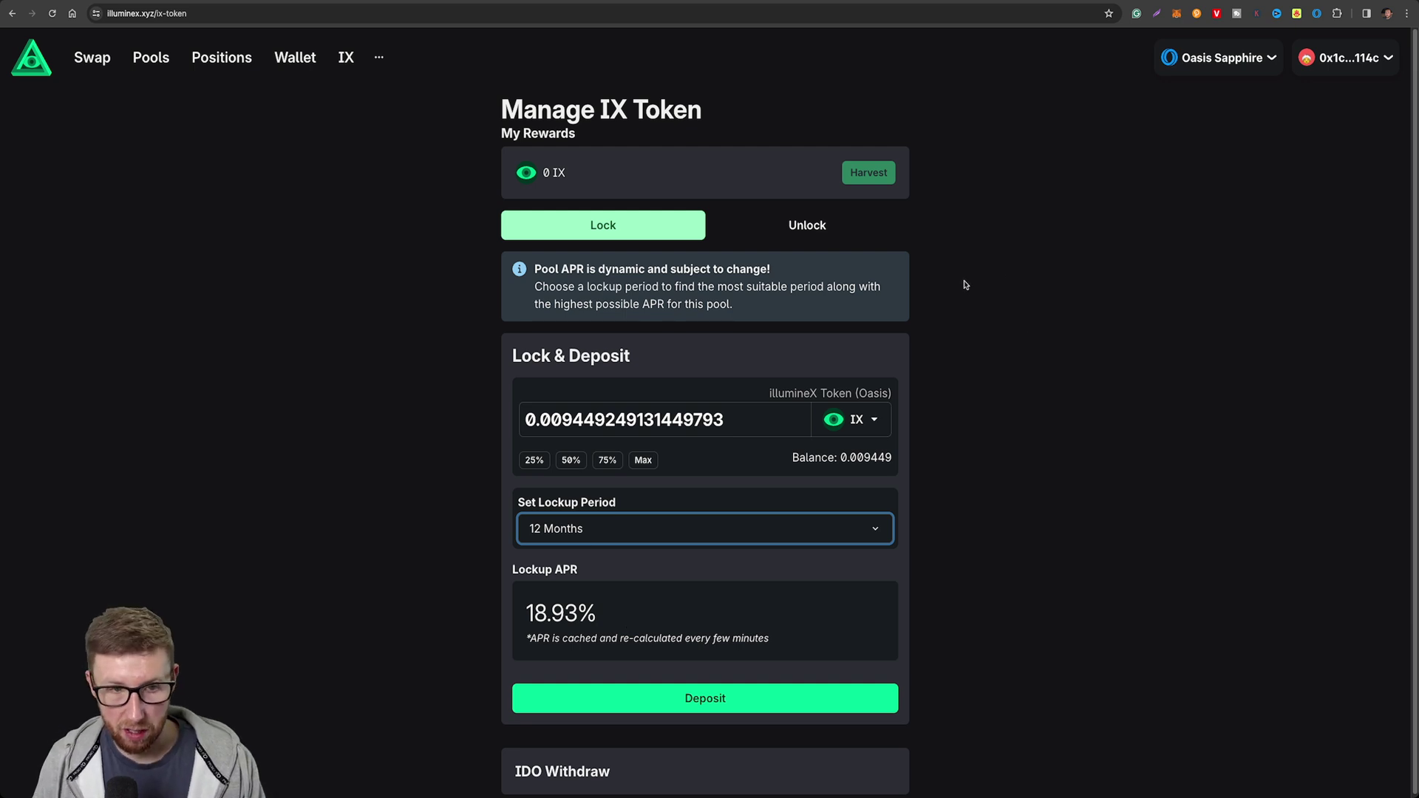
pyautogui.click(379, 57)
# Open the Analytics site and scroll through its liquidity, volume and top tokens.
pyautogui.click(268, 93)
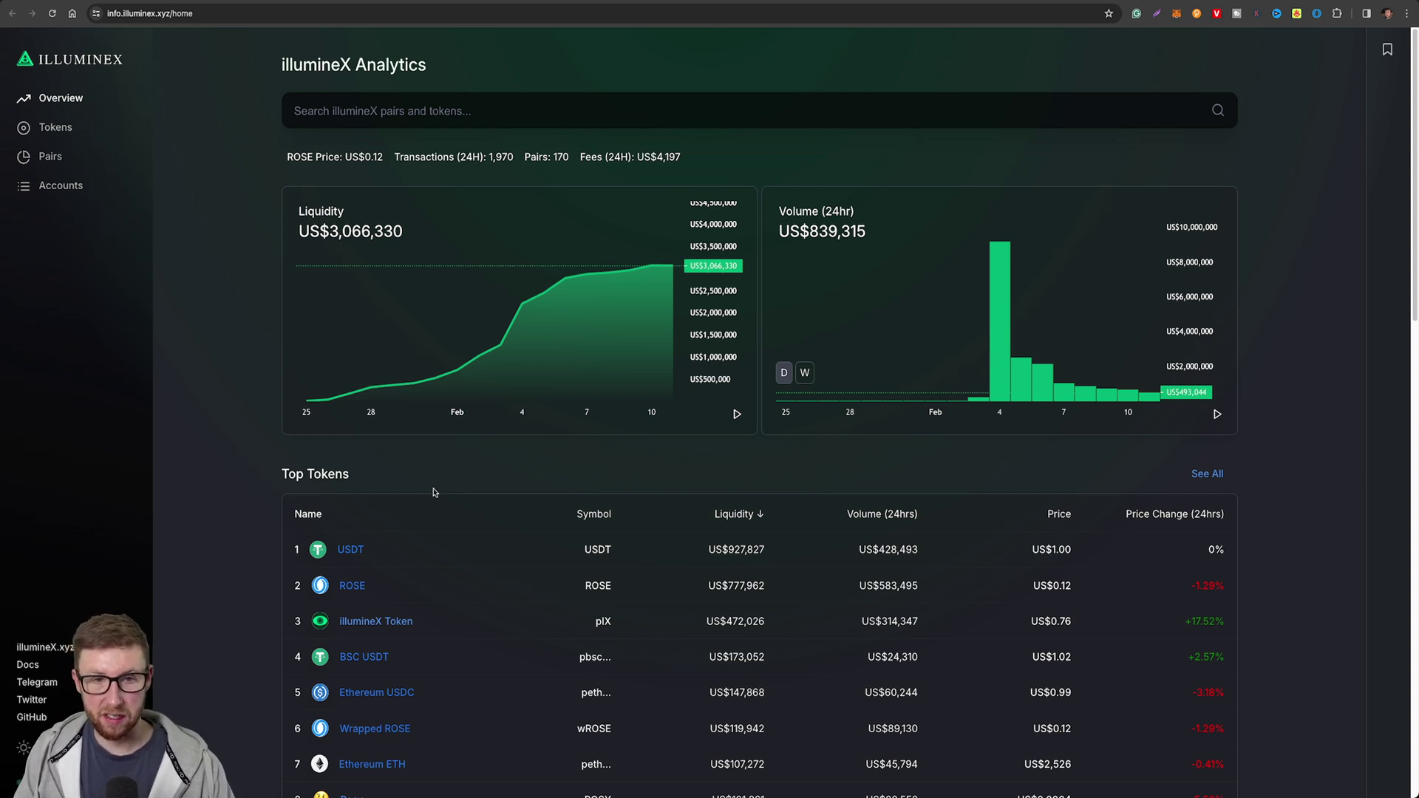
pyautogui.scroll(-2, 272, 545)
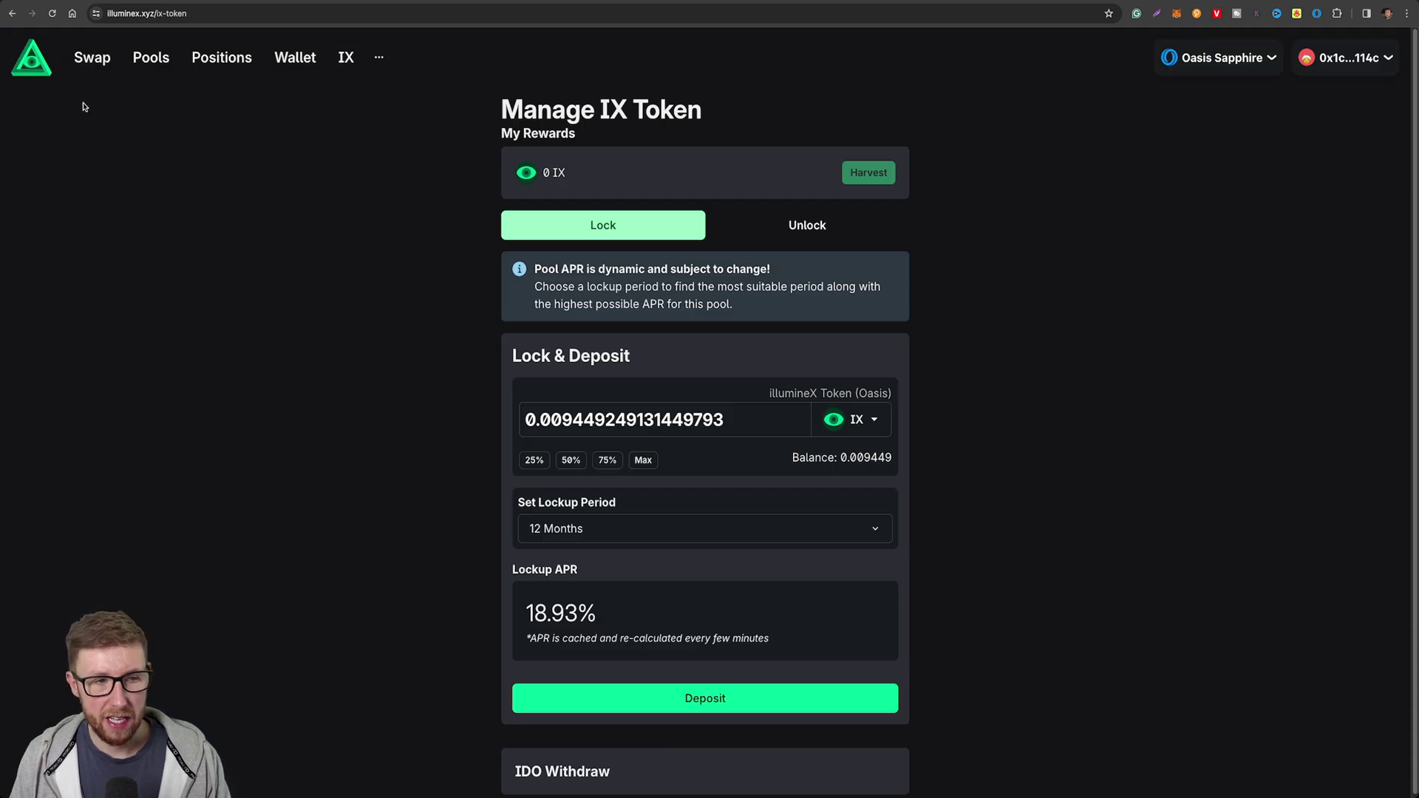
# Return to the Swap & Bridge form with 10 ROSE entered to send.
pyautogui.click(103, 67)
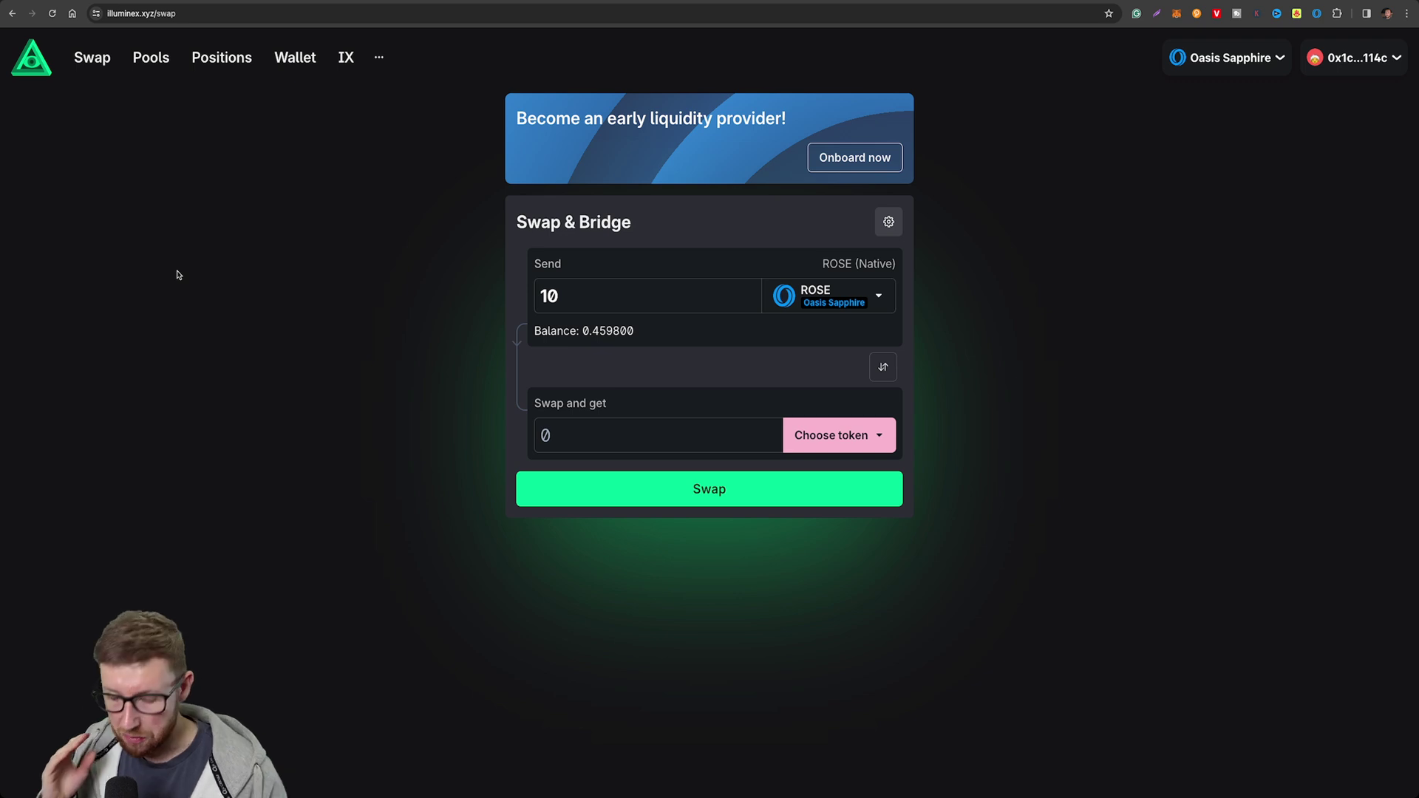
# Choose USDT on Ethereum as the receive token and expand the fee breakdown.
pyautogui.click(791, 436)
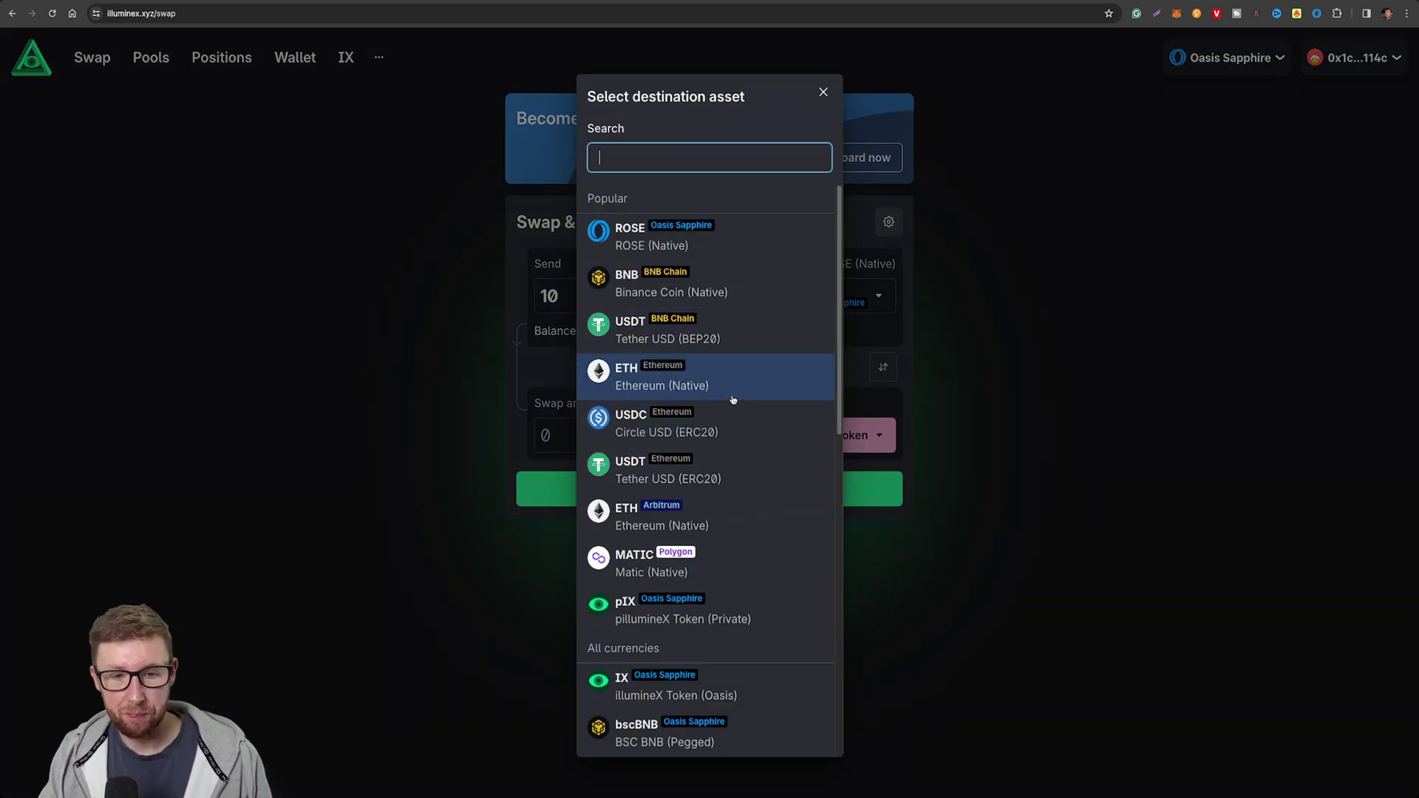
pyautogui.click(740, 454)
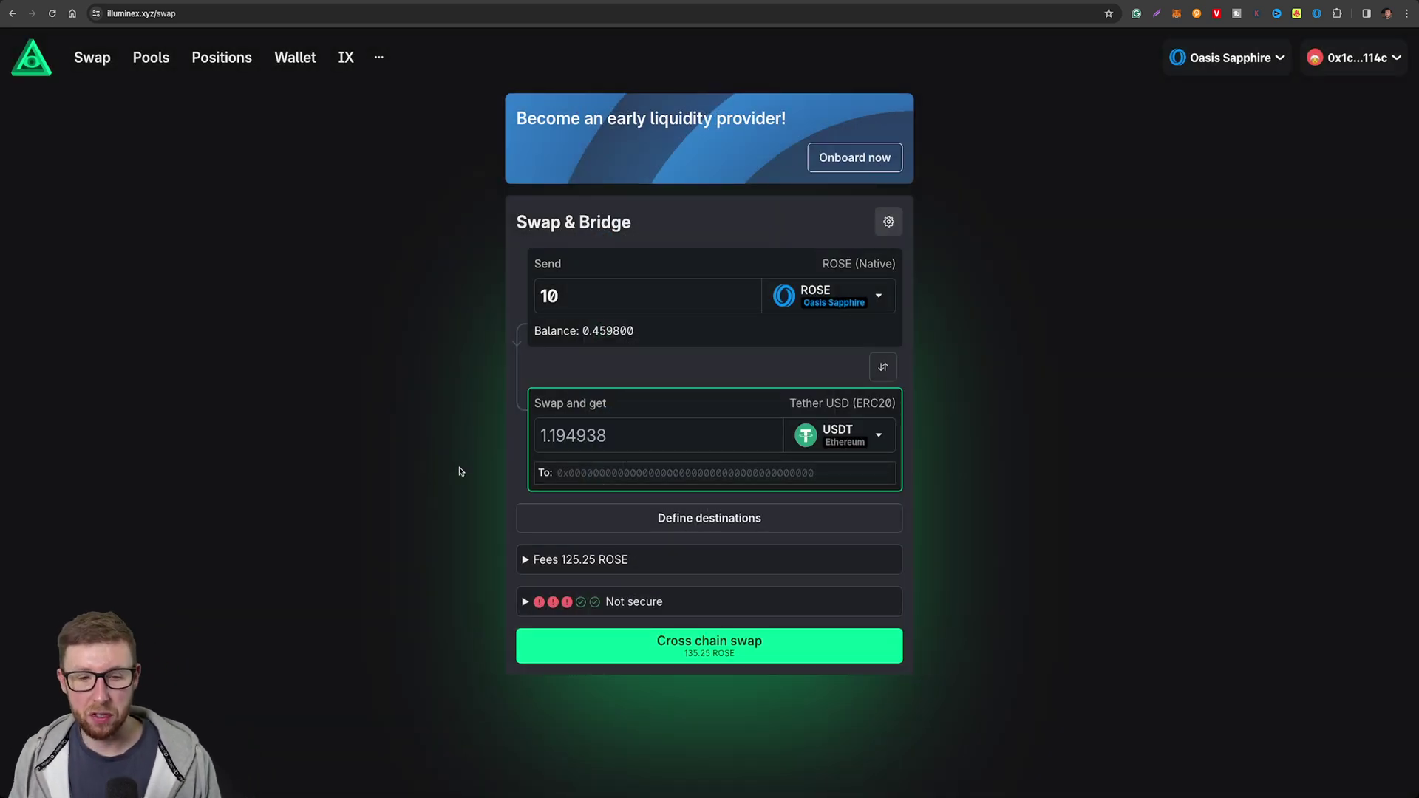
pyautogui.click(526, 559)
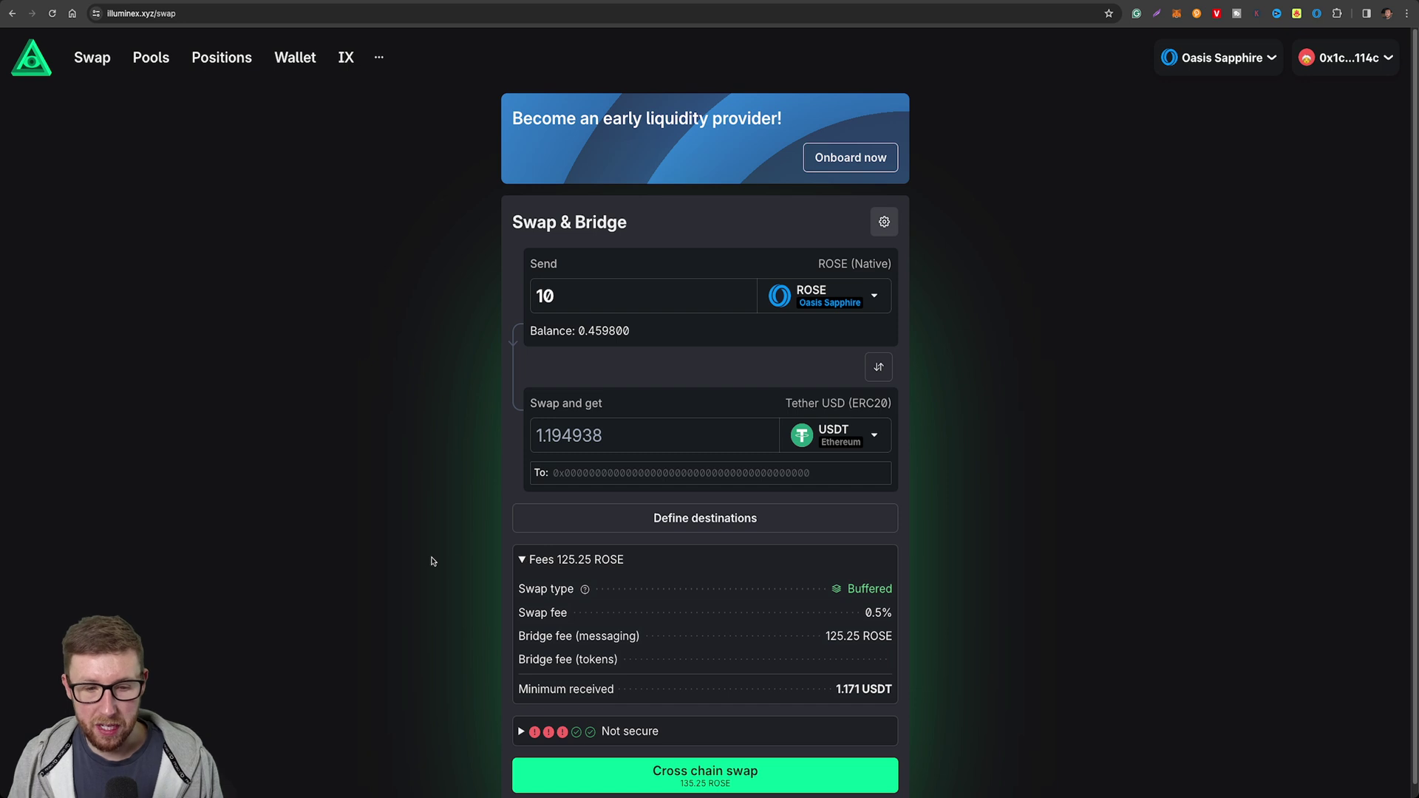